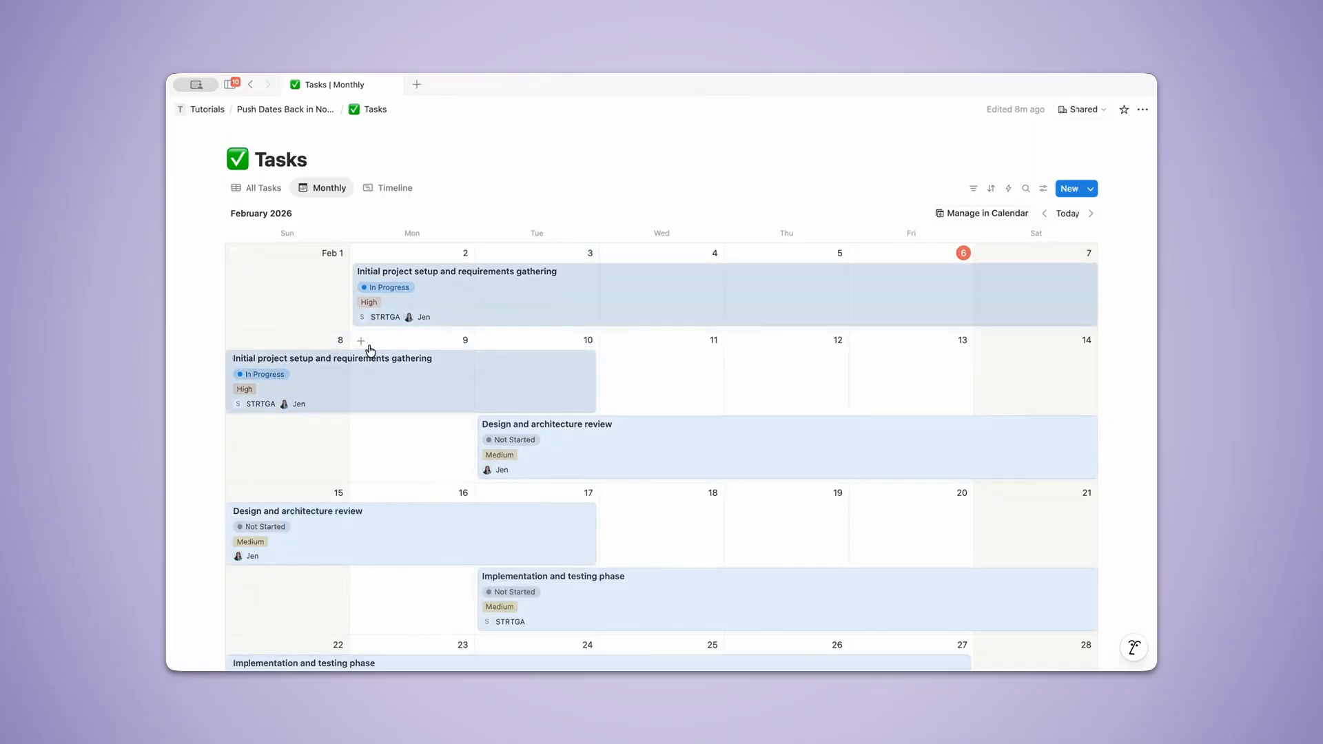
# Step: Switch to the existing Timeline view, select all three tasks and shift them together about one week later
pyautogui.moveTo(382, 278); pyautogui.dragTo(570, 255)
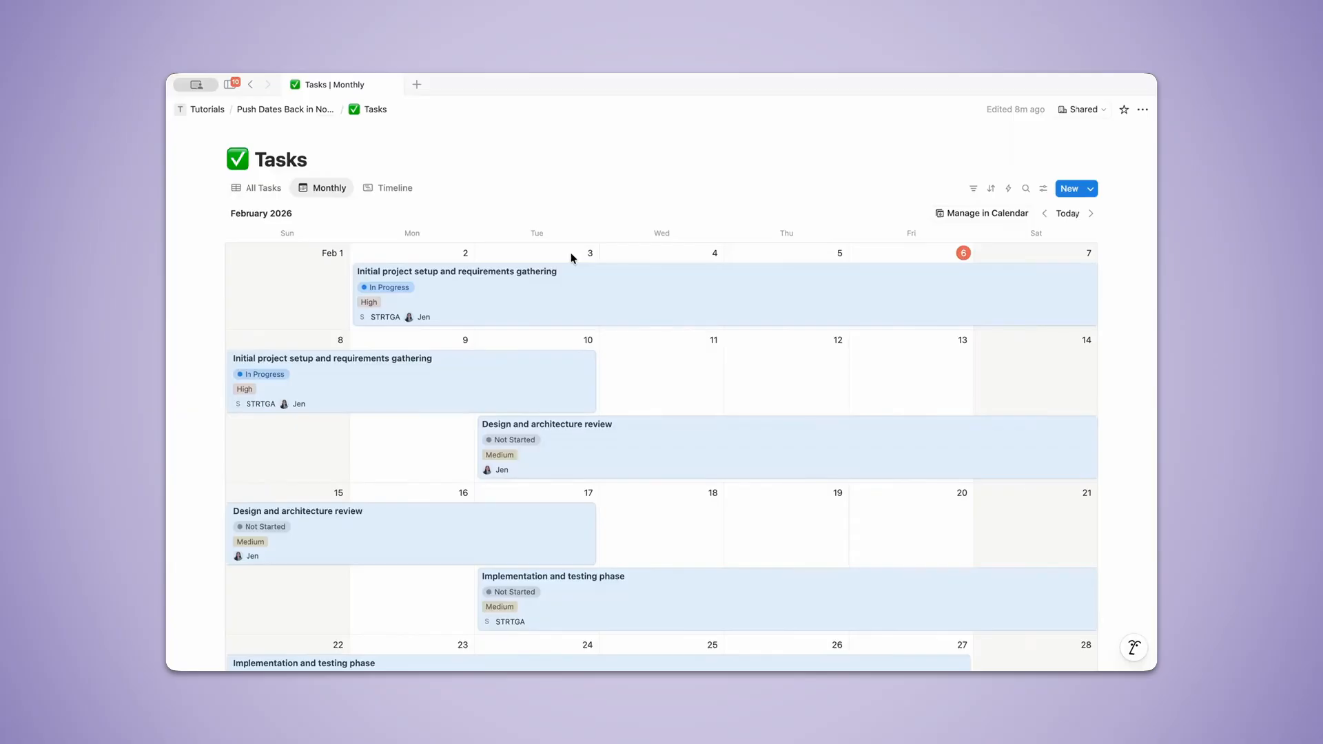
pyautogui.click(371, 191)
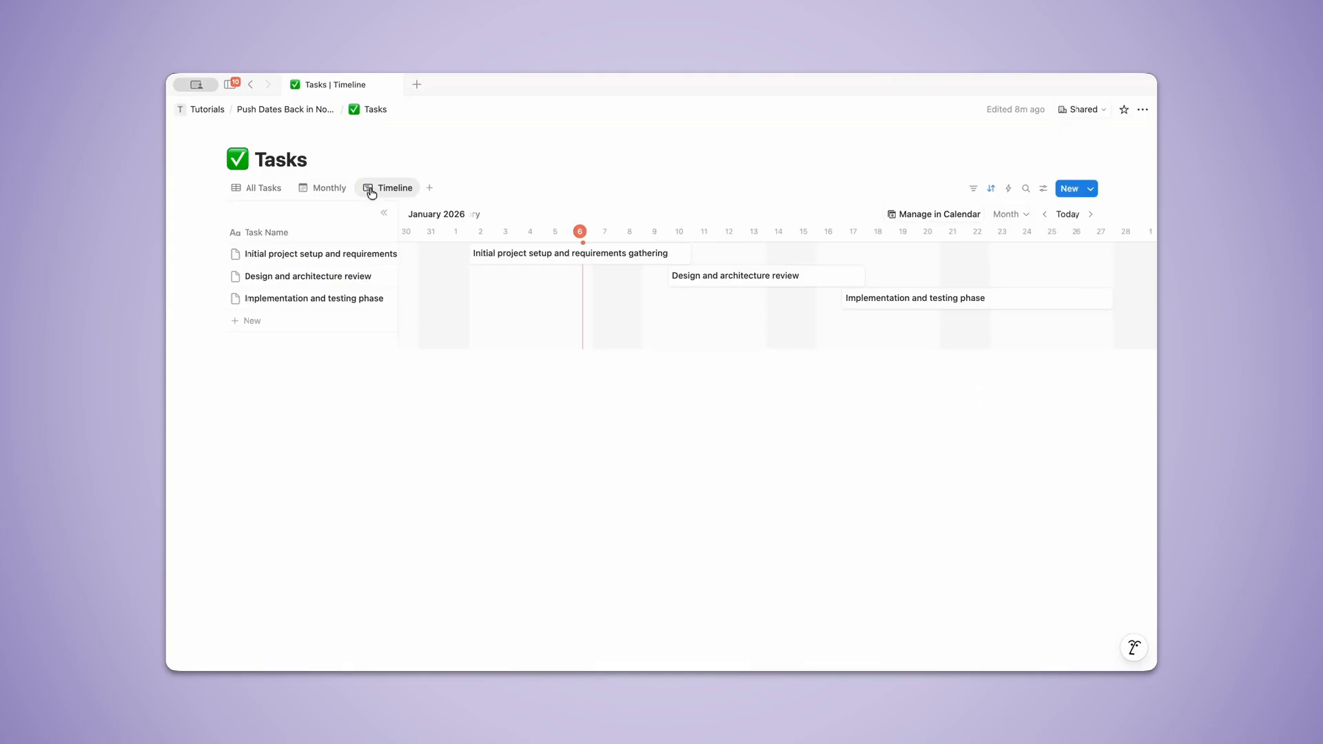
pyautogui.moveTo(215, 265); pyautogui.dragTo(270, 308)
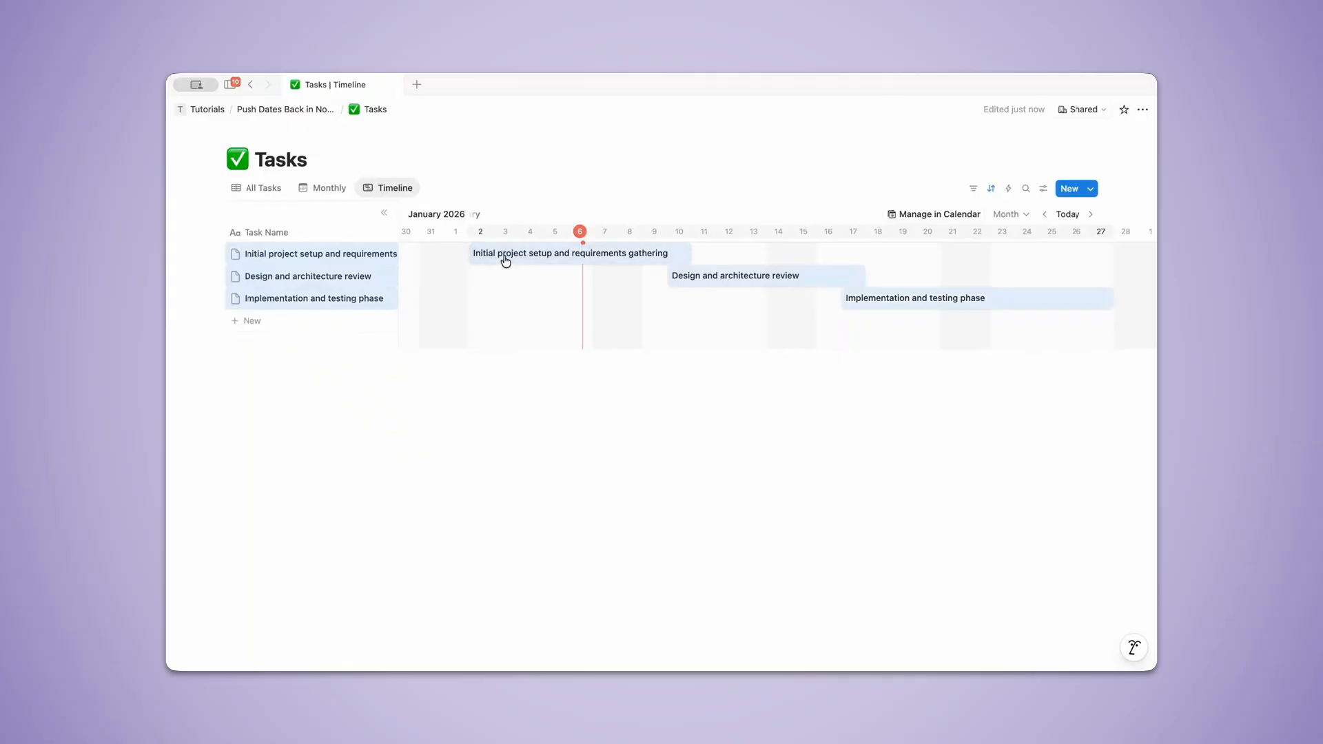
pyautogui.moveTo(505, 261); pyautogui.dragTo(668, 249)
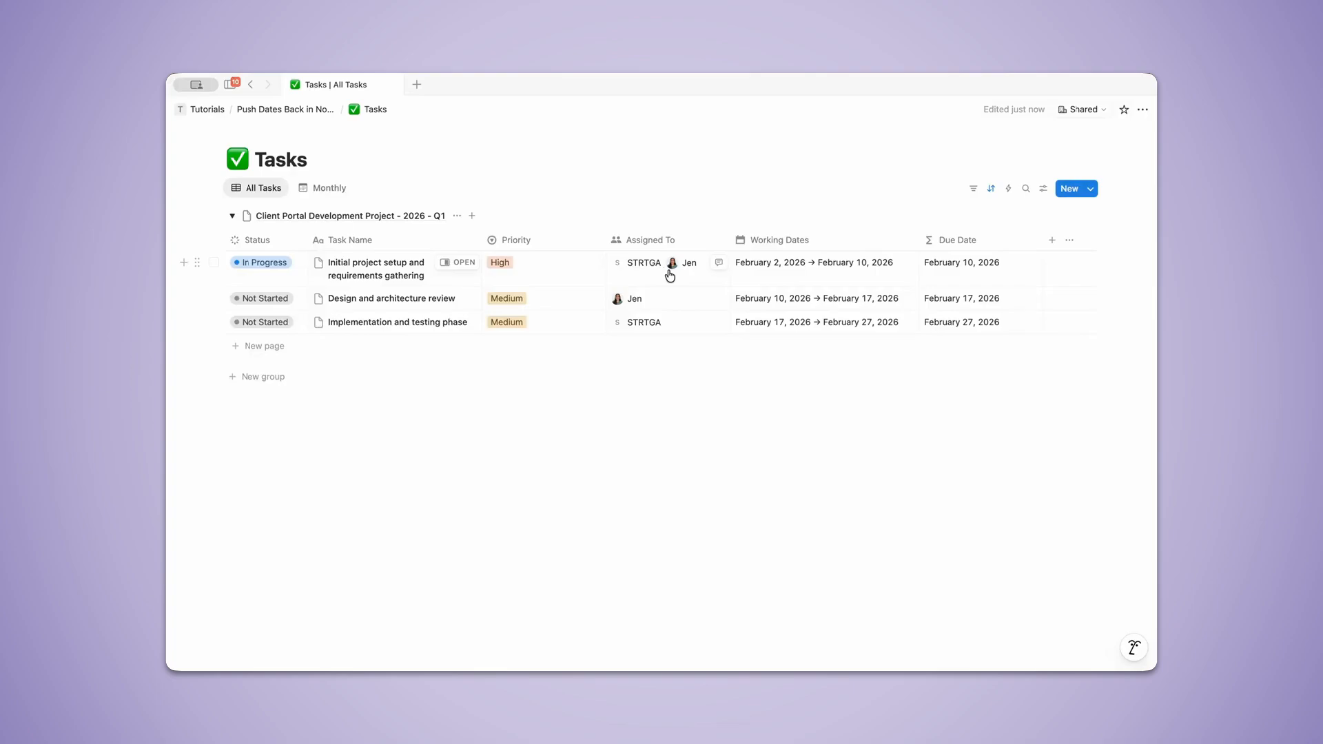
# Step: Examine the first task's Working Dates settings, including the end date option, and the formula behind its Due Date
pyautogui.click(833, 280)
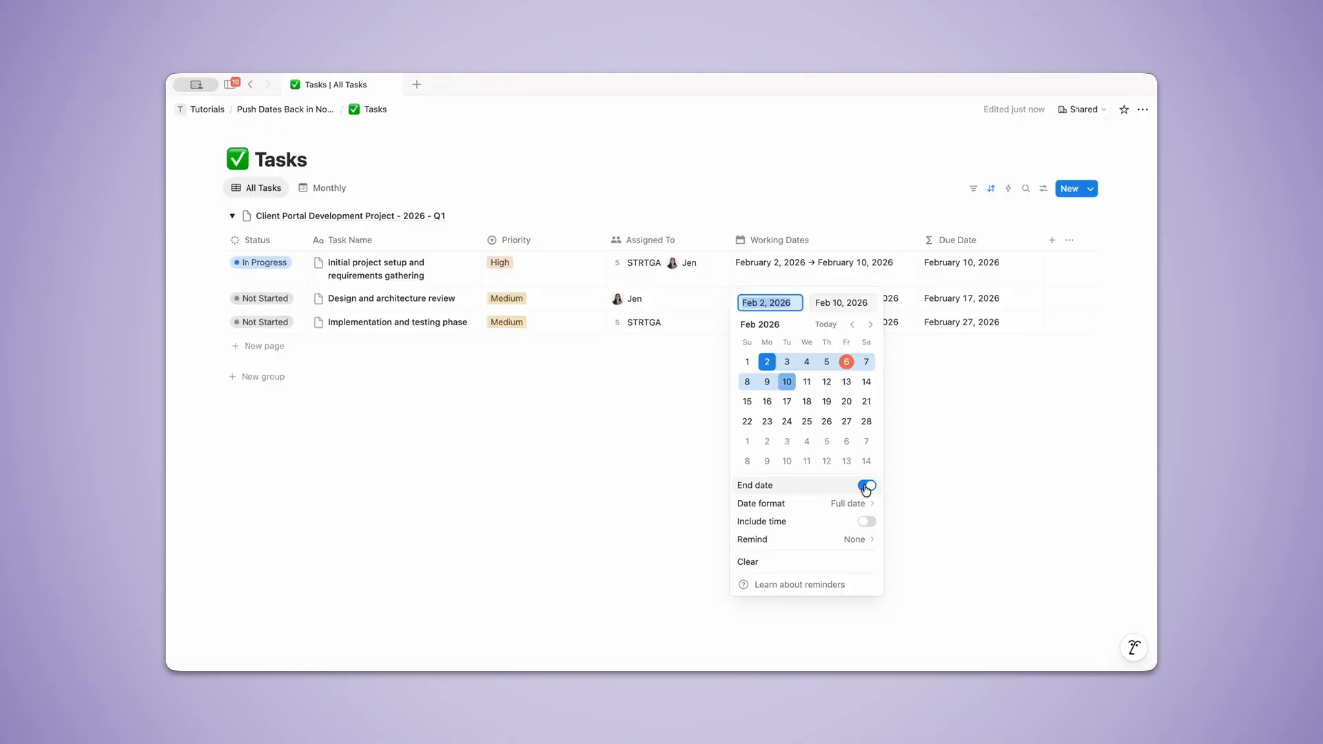
pyautogui.press('Escape')
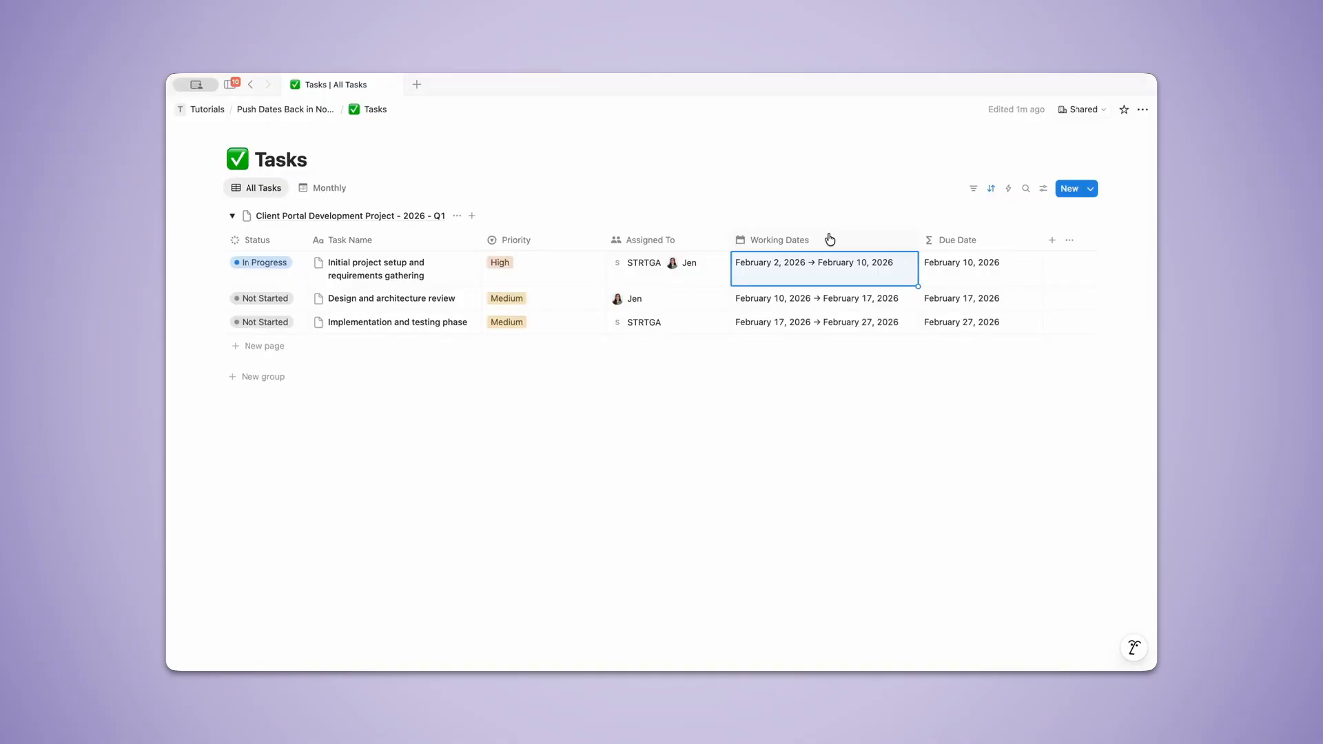
pyautogui.click(968, 279)
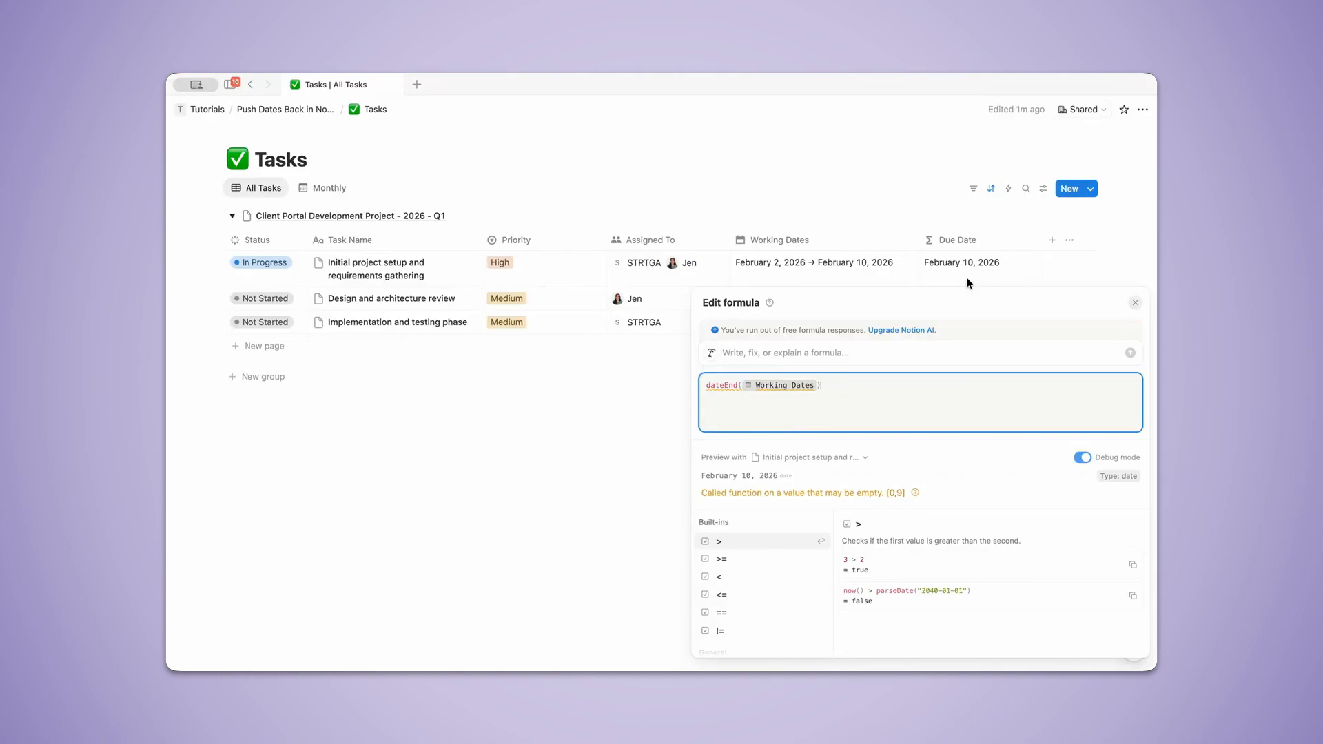
pyautogui.click(478, 398)
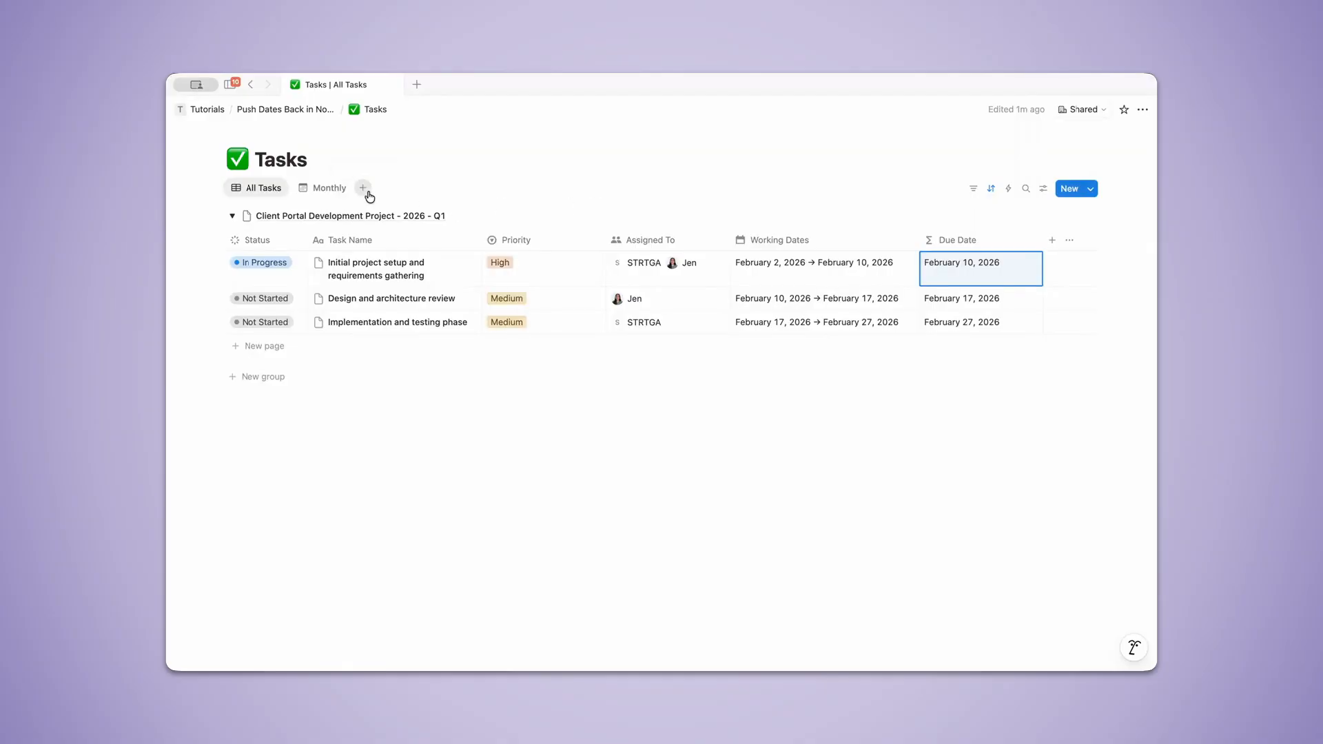
# Step: Add a new timeline view to the Tasks database and name it Timeline
pyautogui.click(364, 192)
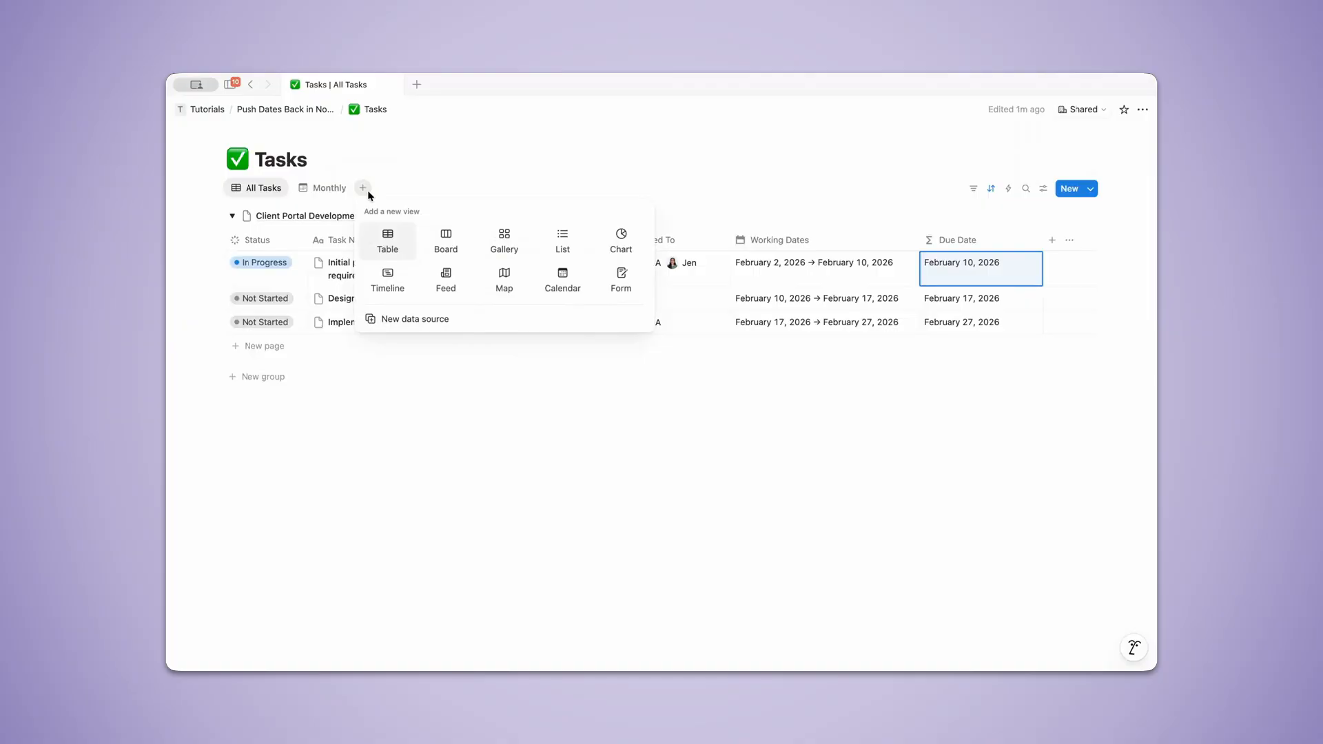
pyautogui.click(388, 280)
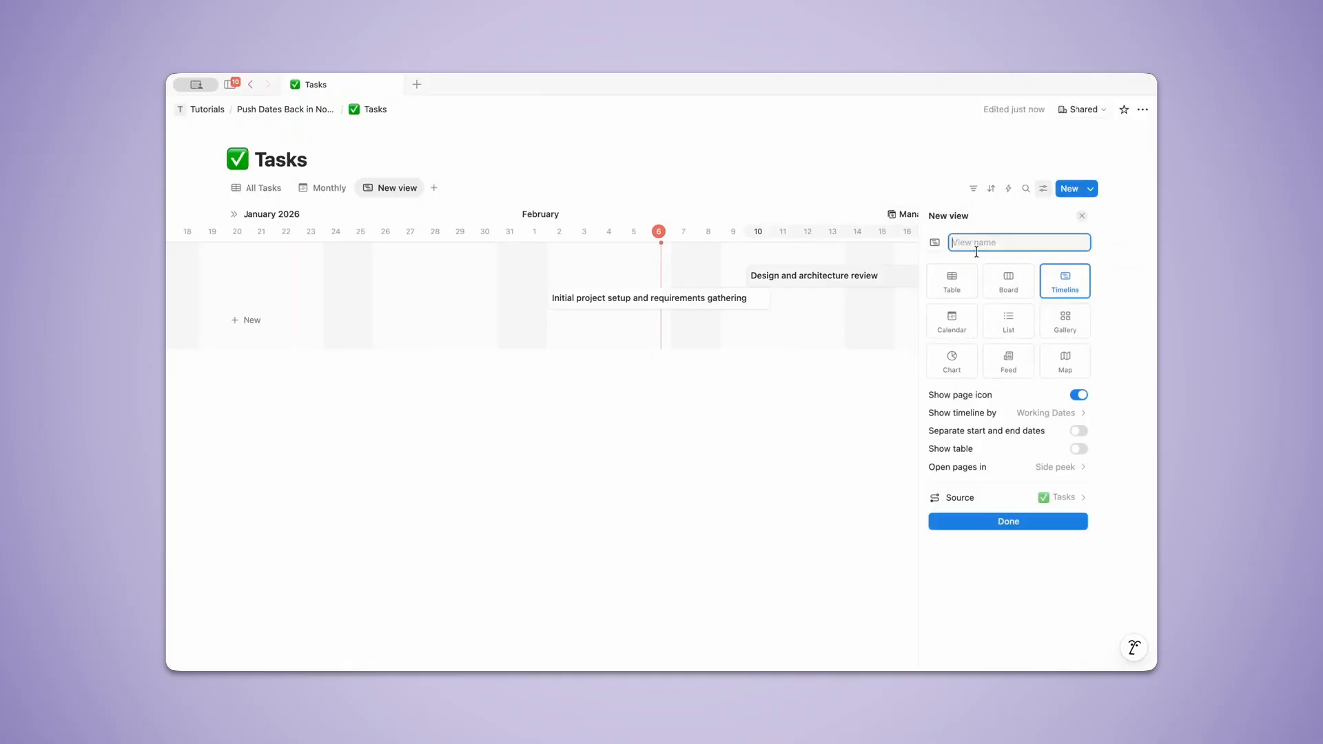
pyautogui.write('Timeline')
pyautogui.press('Return')
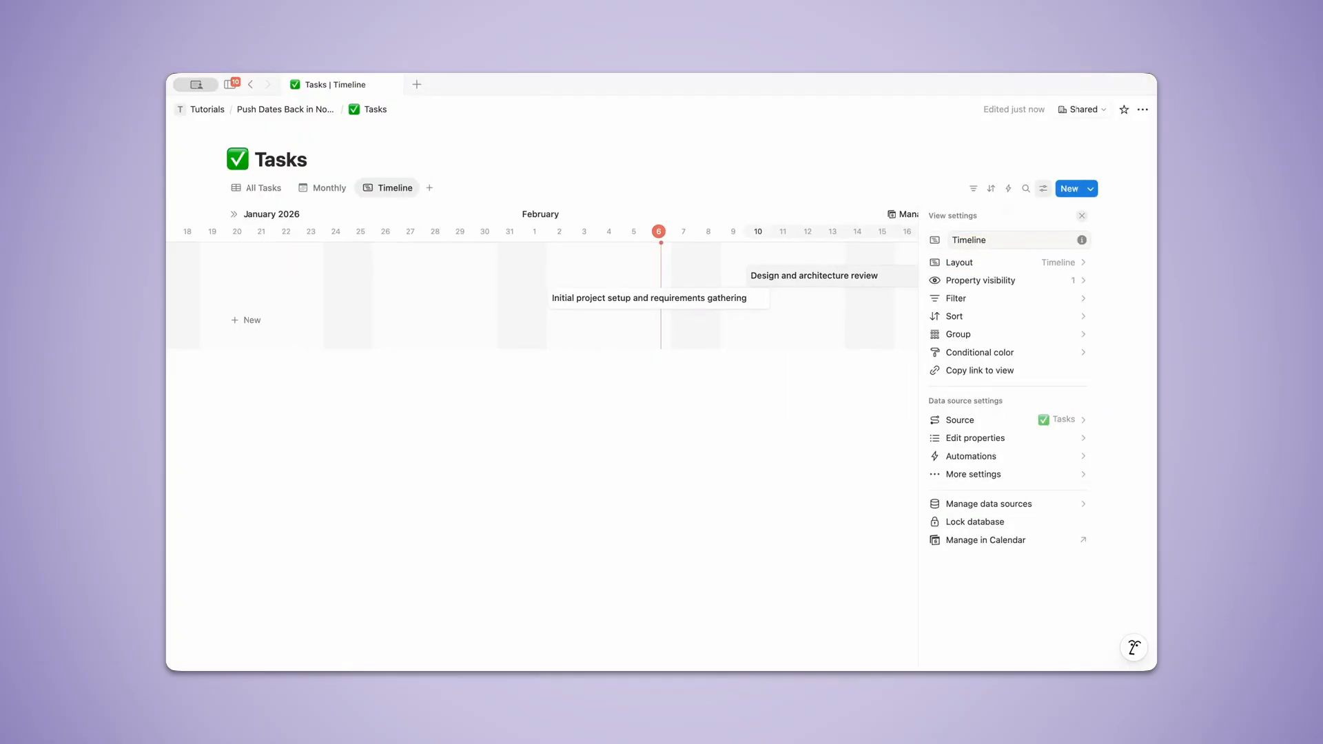
# Step: Check in the view's layout settings which date property the timeline is shown by
pyautogui.click(1043, 191)
pyautogui.click(1043, 191)
pyautogui.click(1022, 264)
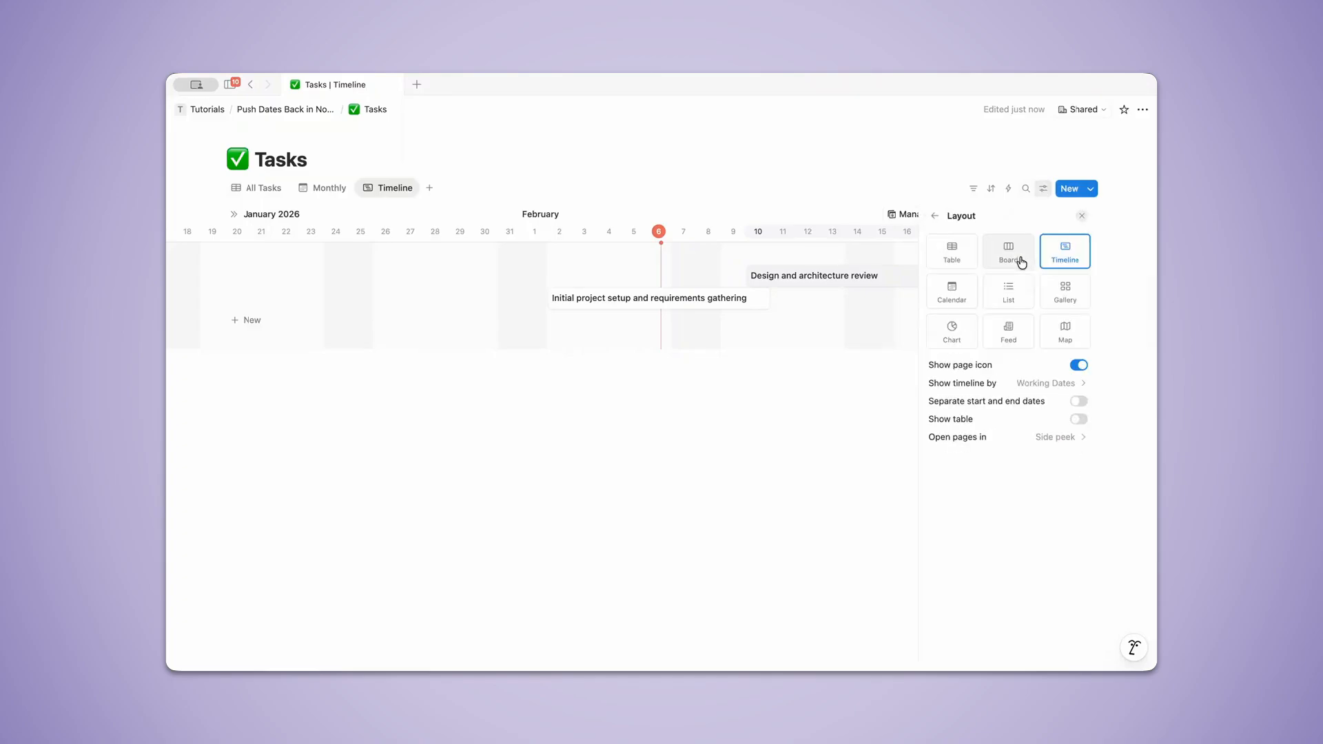
pyautogui.click(1036, 384)
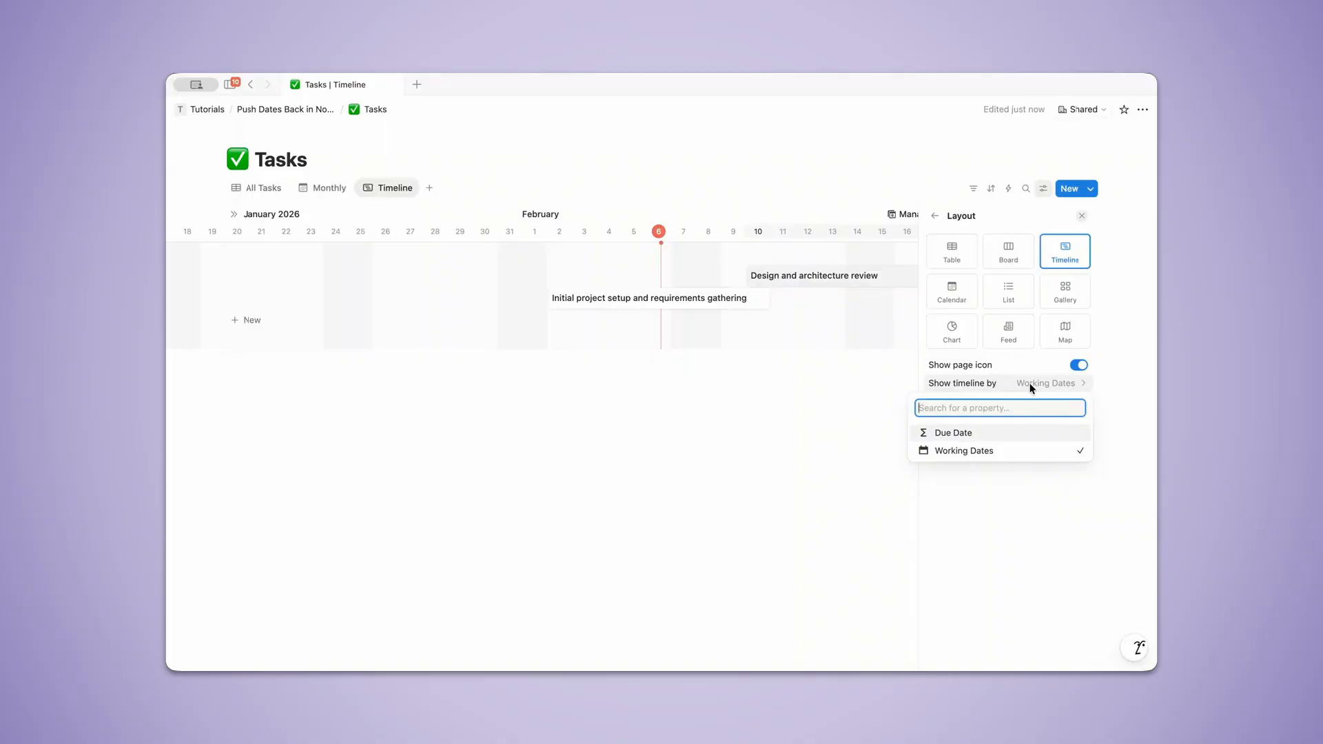
pyautogui.click(707, 427)
pyautogui.click(706, 428)
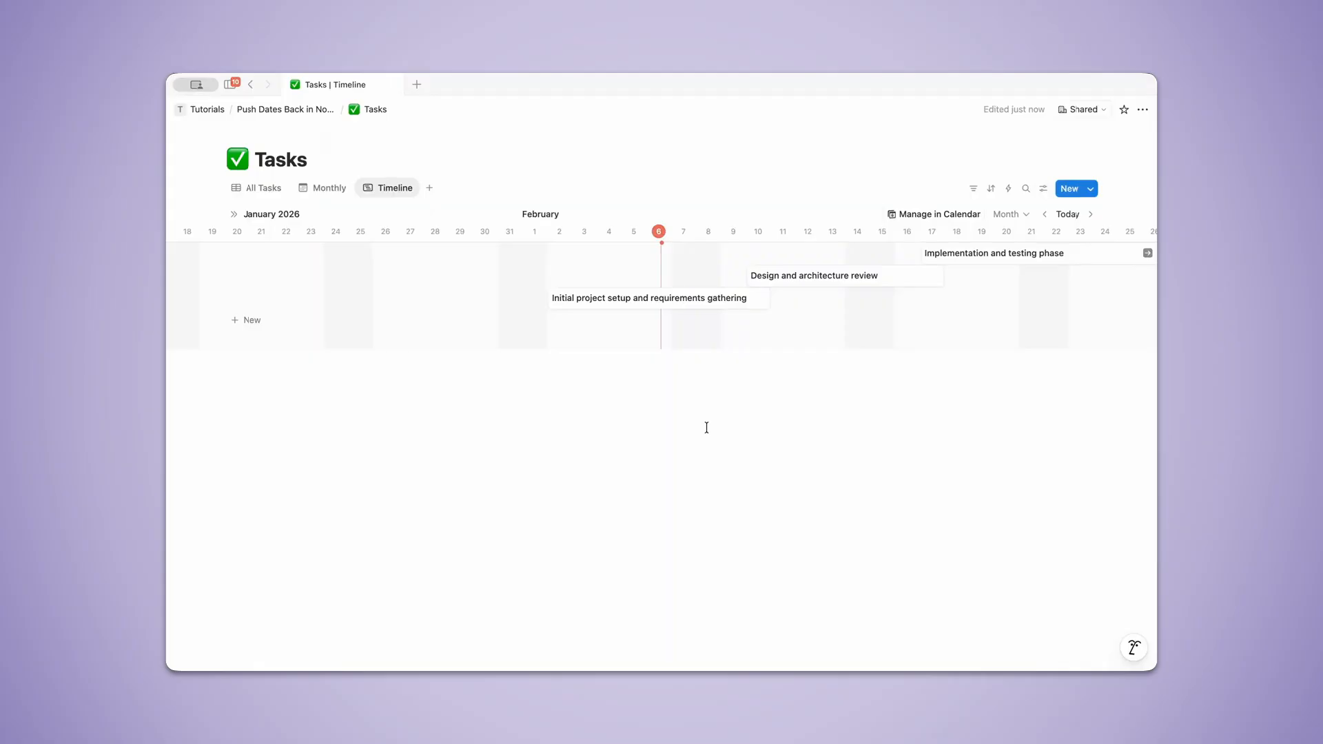
# Step: Show the task name table beside the timeline, sort the view by Due Date ascending and save the sort for everyone
pyautogui.click(235, 214)
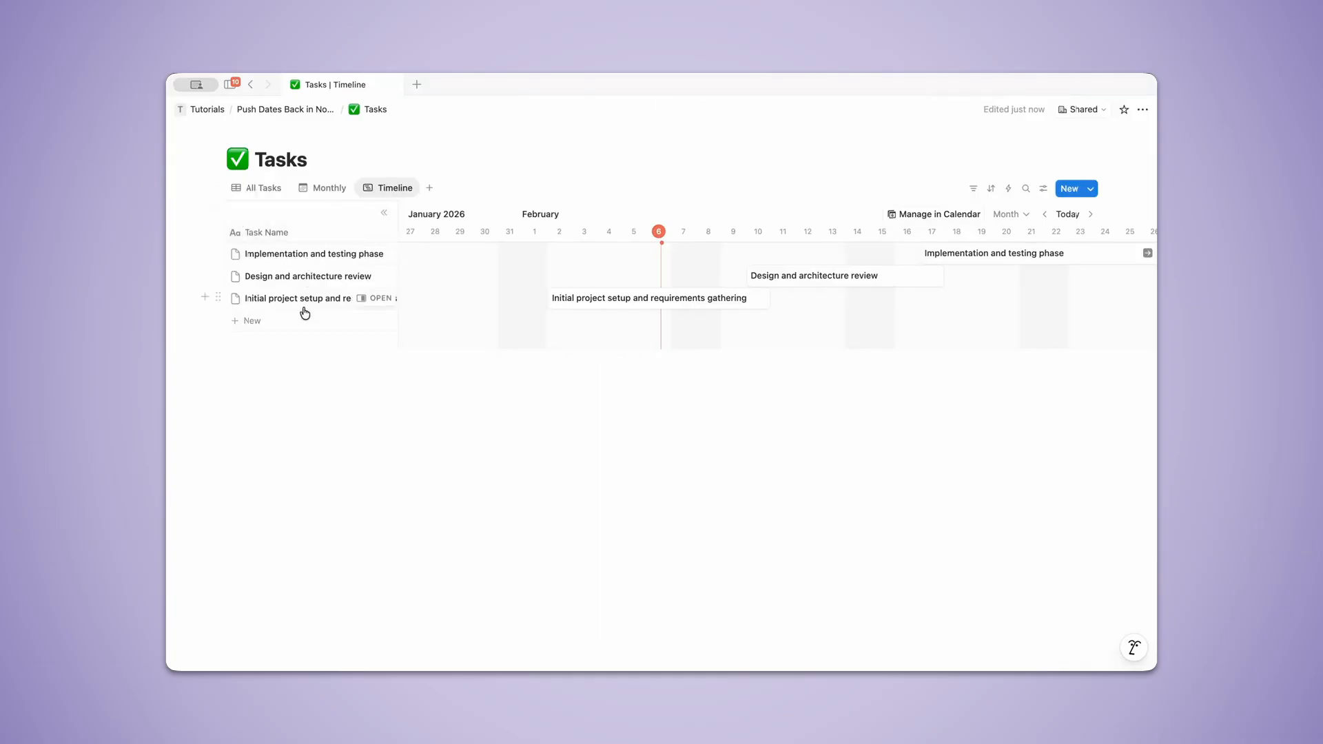
pyautogui.click(991, 189)
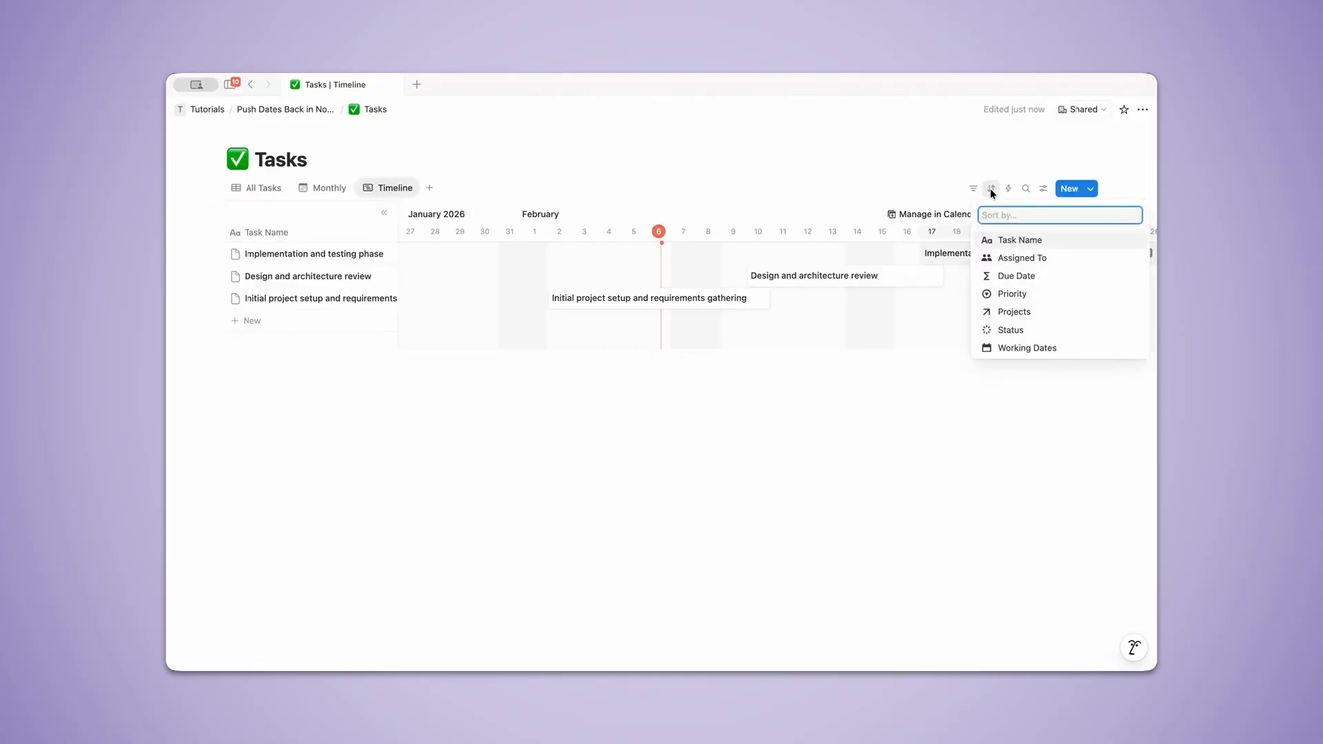
pyautogui.click(1006, 278)
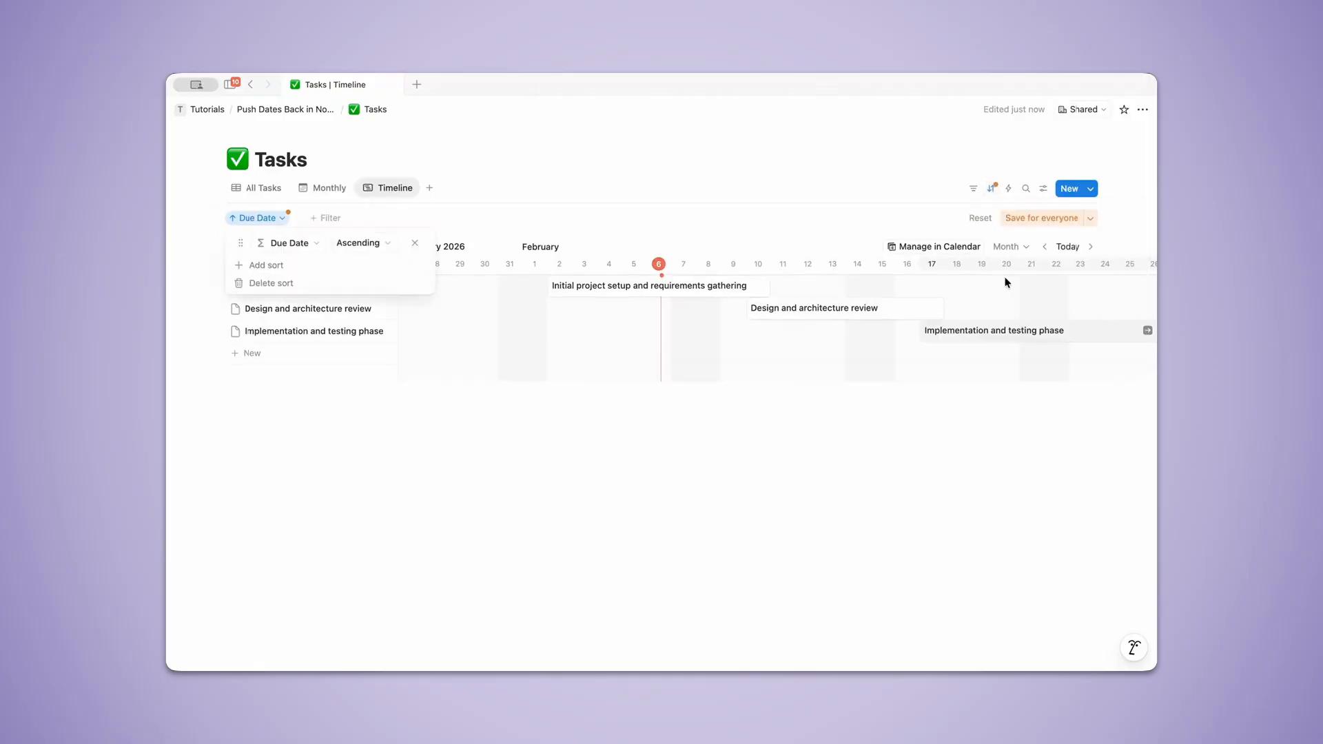
pyautogui.click(1029, 218)
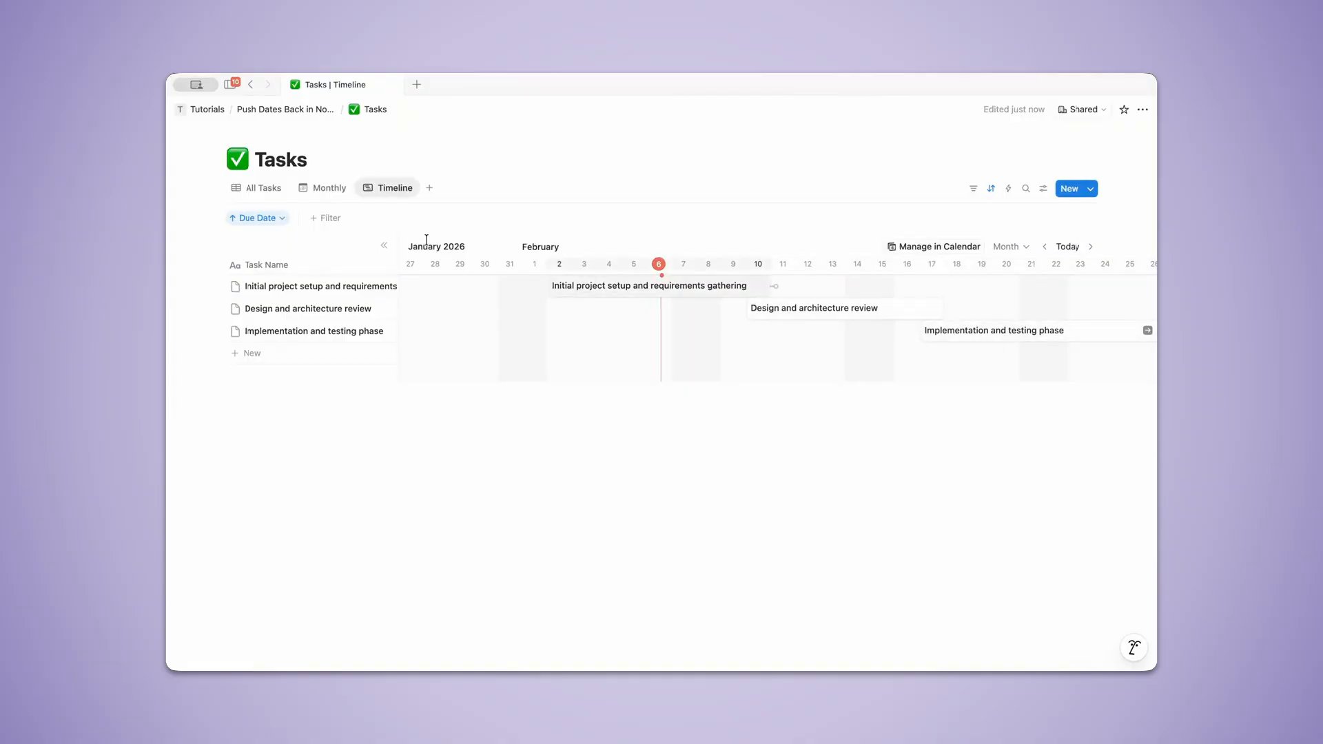
pyautogui.click(384, 245)
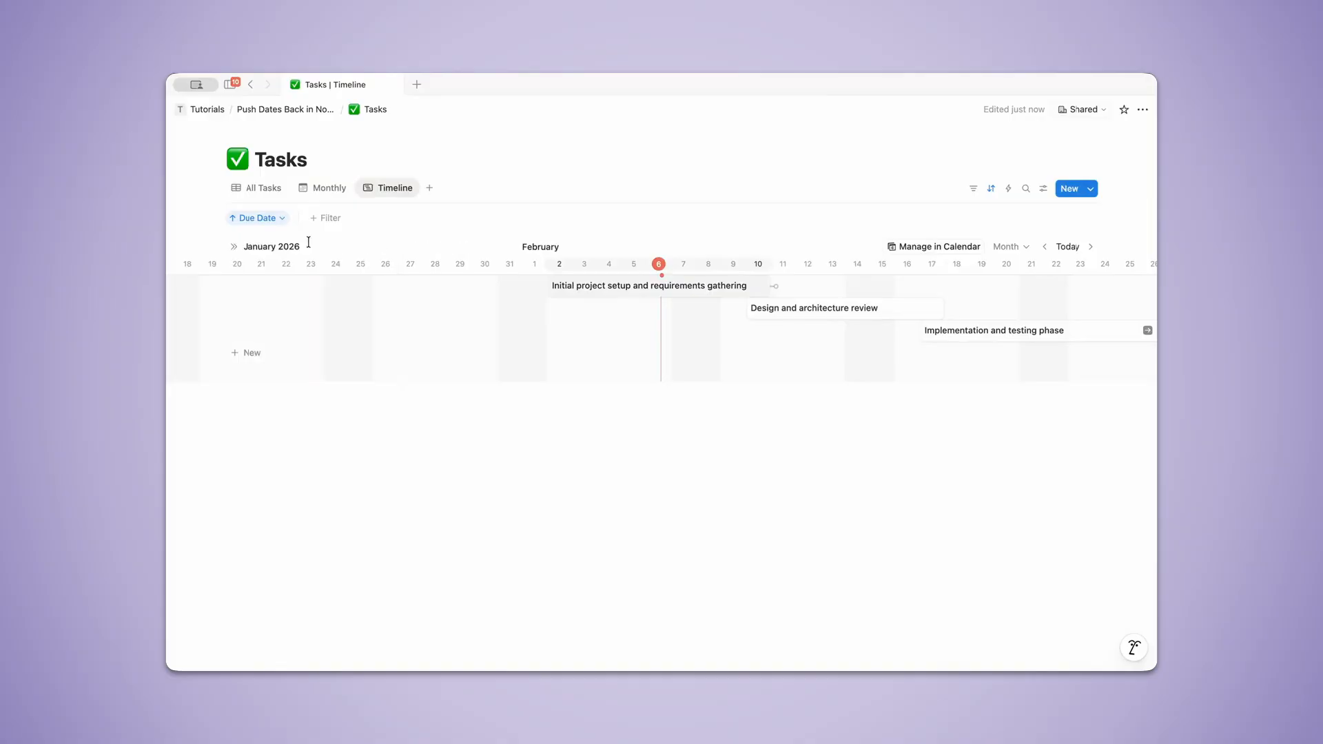
pyautogui.click(232, 247)
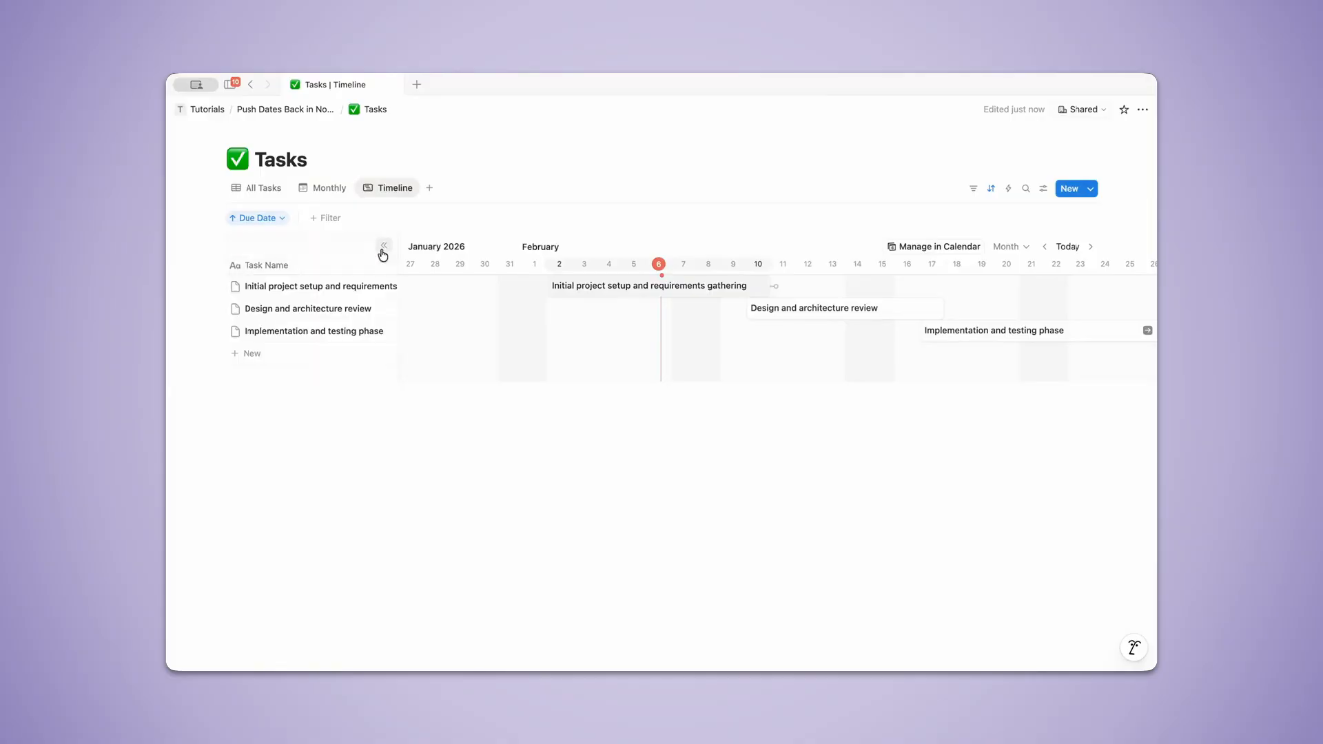
# Step: Select all three tasks on the timeline and move them together seven days later, with the first task starting on February 9
pyautogui.moveTo(525, 286); pyautogui.dragTo(1024, 350)
pyautogui.click(621, 345)
pyautogui.click(695, 295)
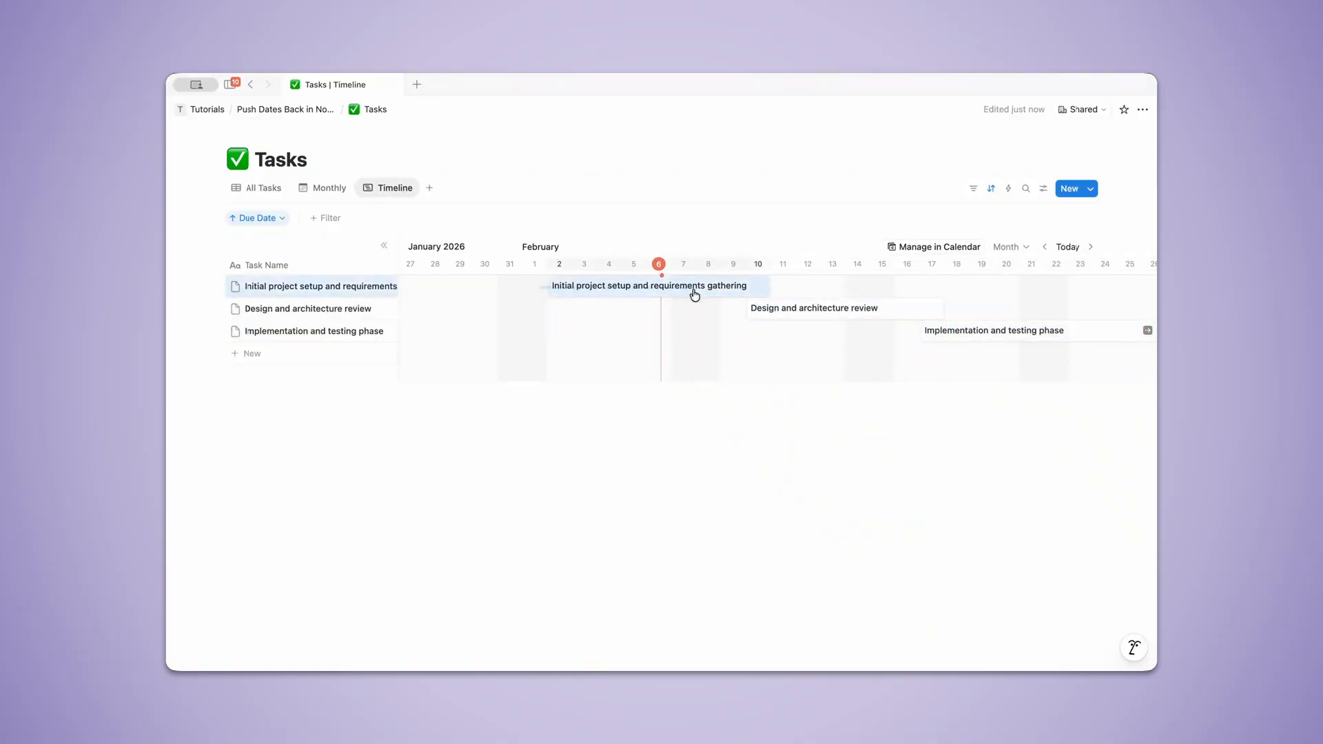
pyautogui.keyDown('shift'); pyautogui.click(807, 313); pyautogui.keyUp('shift')
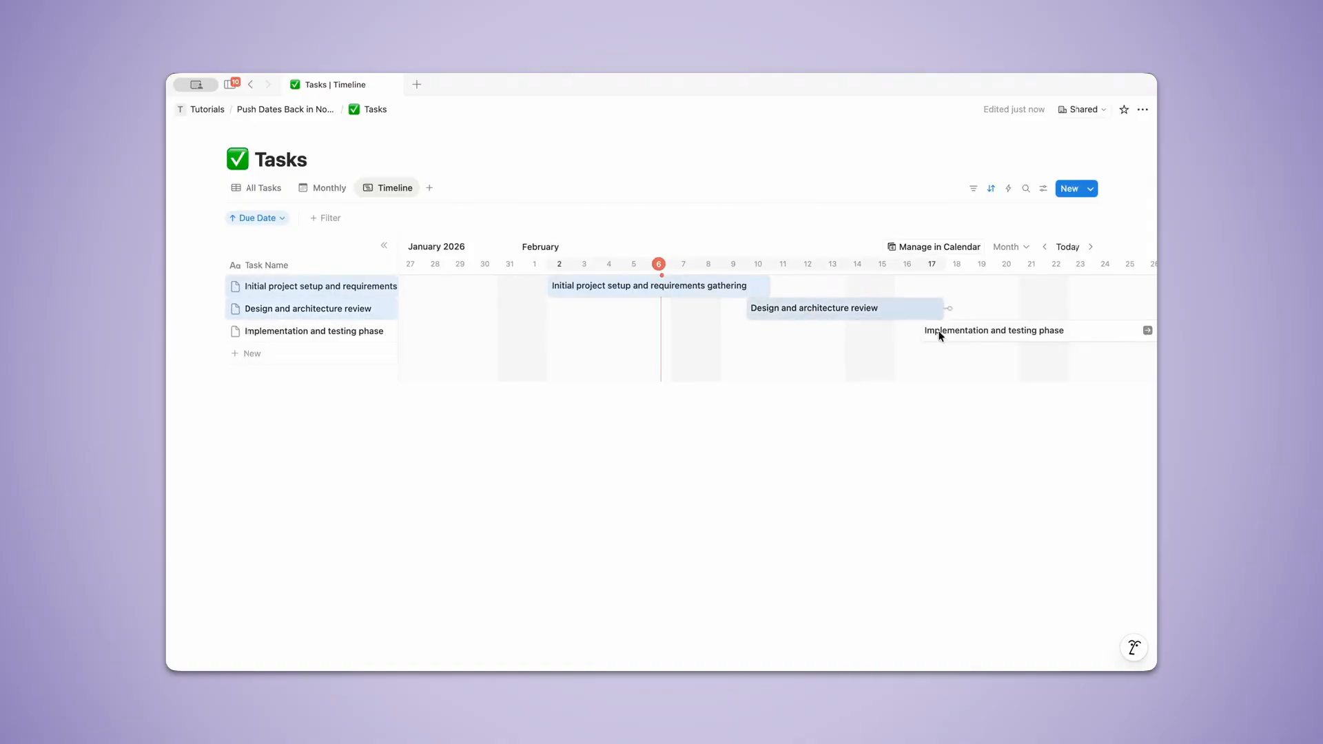
pyautogui.keyDown('shift'); pyautogui.click(981, 343); pyautogui.keyUp('shift')
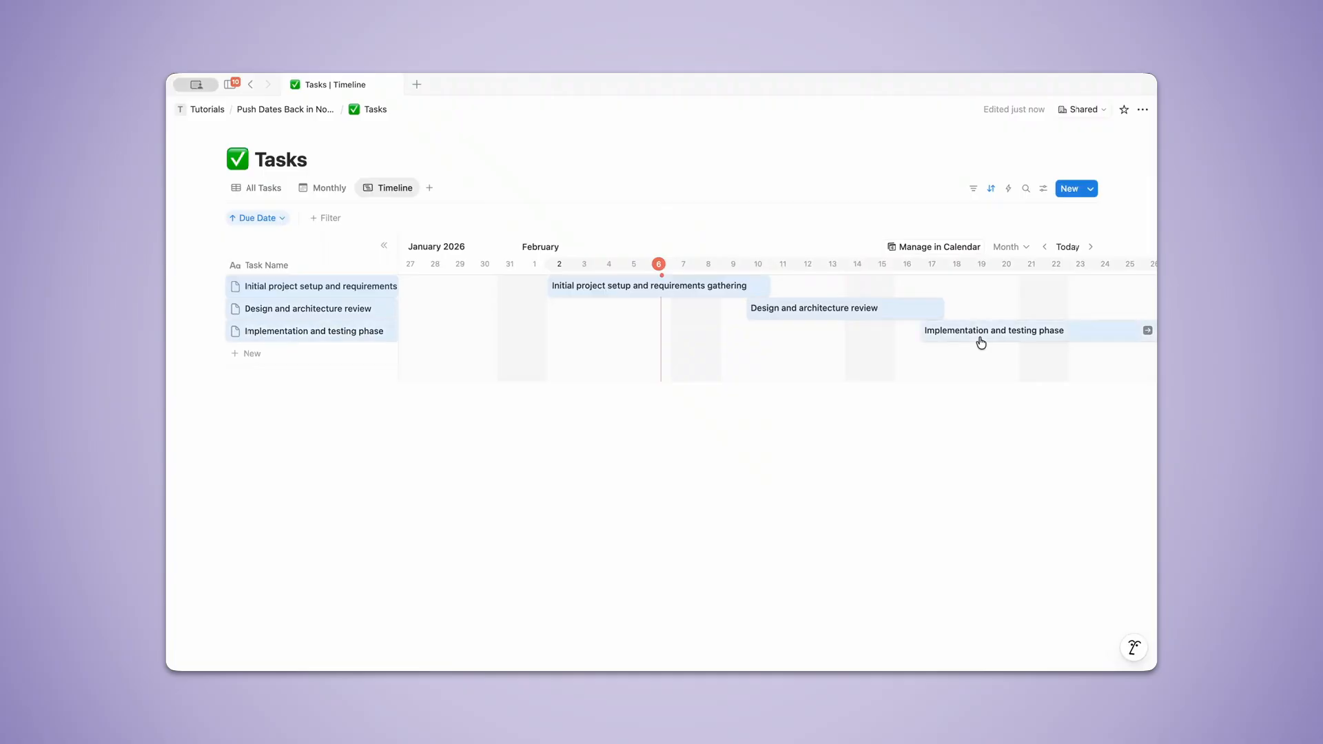
pyautogui.hscroll(3, 980, 342)
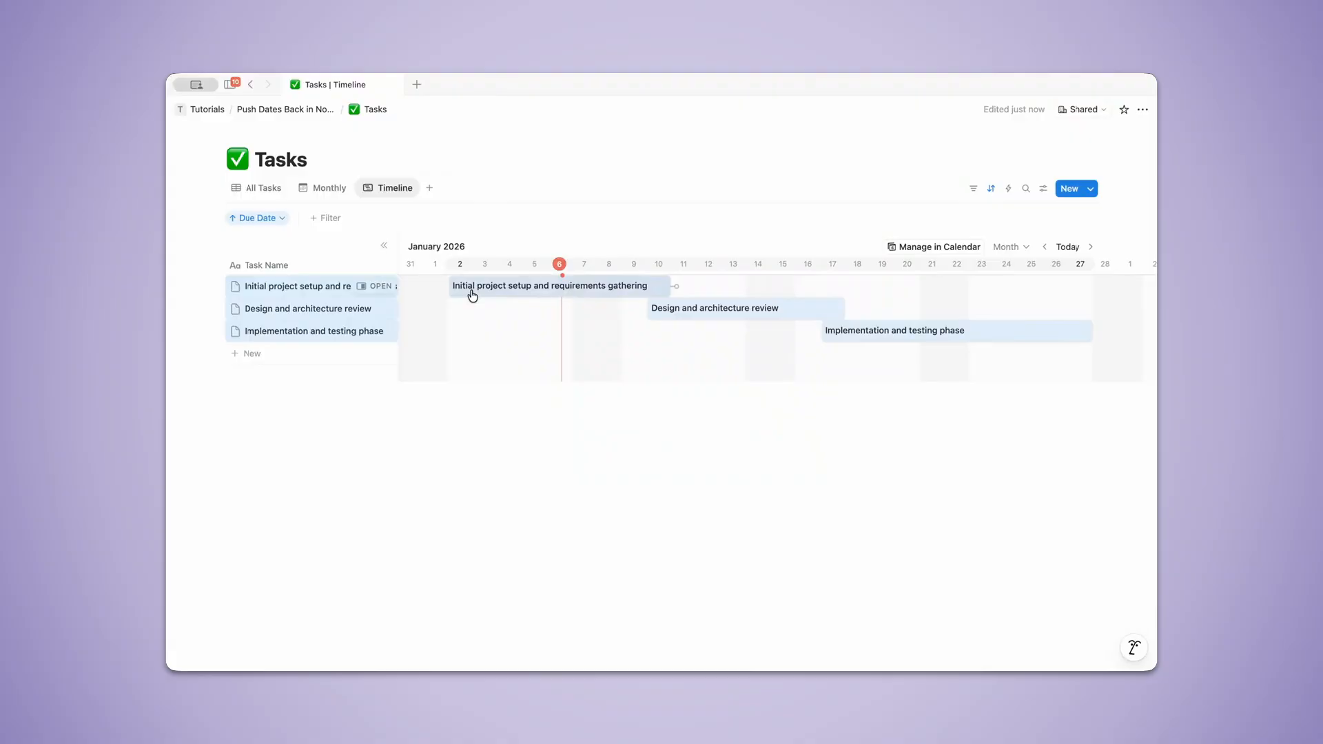
pyautogui.moveTo(473, 296); pyautogui.dragTo(640, 290)
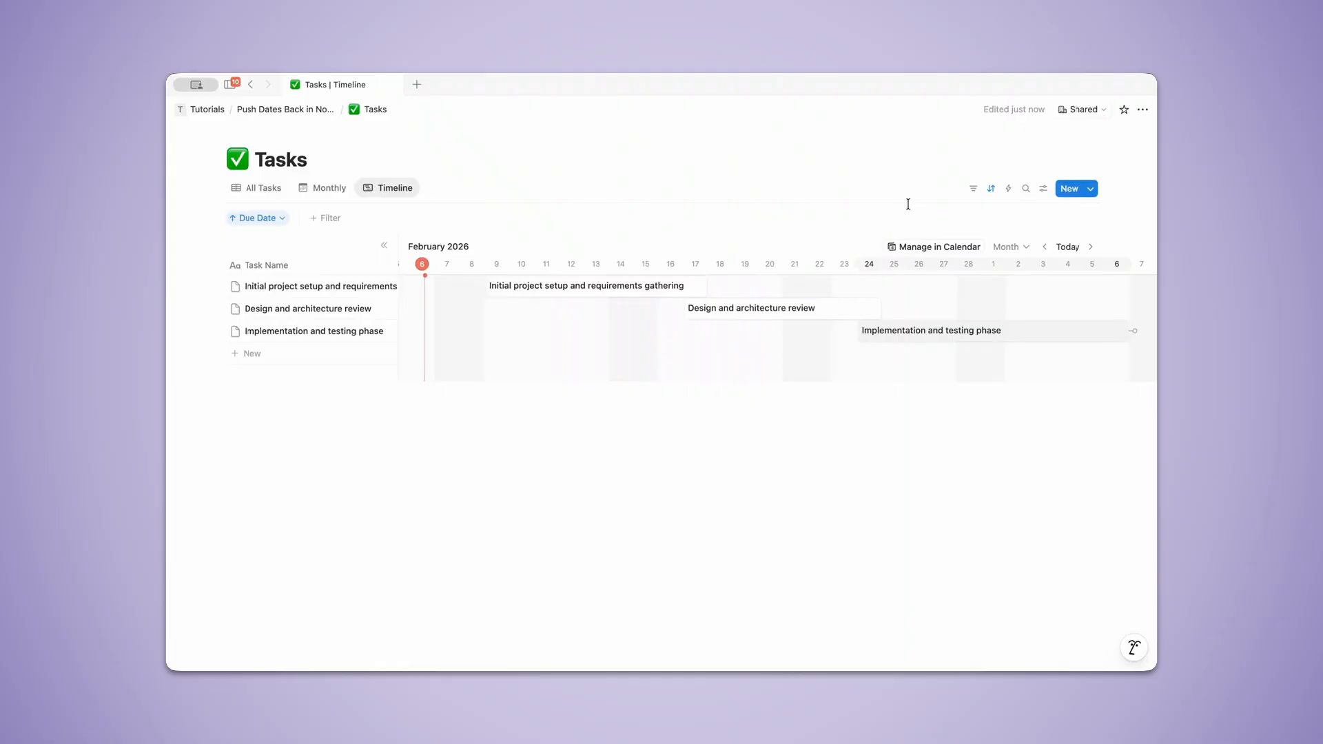
# Step: Turn on dependencies for the Tasks database, shifting Working Dates only when dates overlap and avoiding weekends
pyautogui.click(1043, 190)
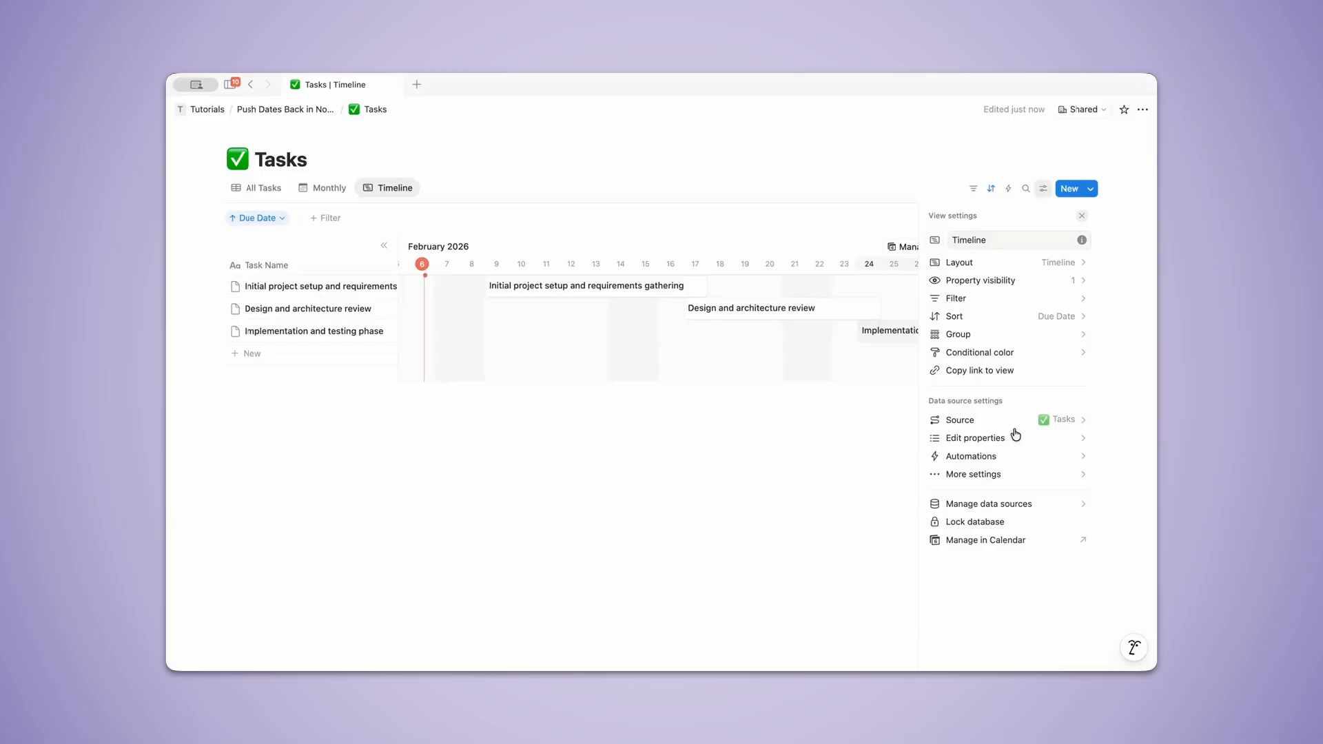
pyautogui.click(1000, 479)
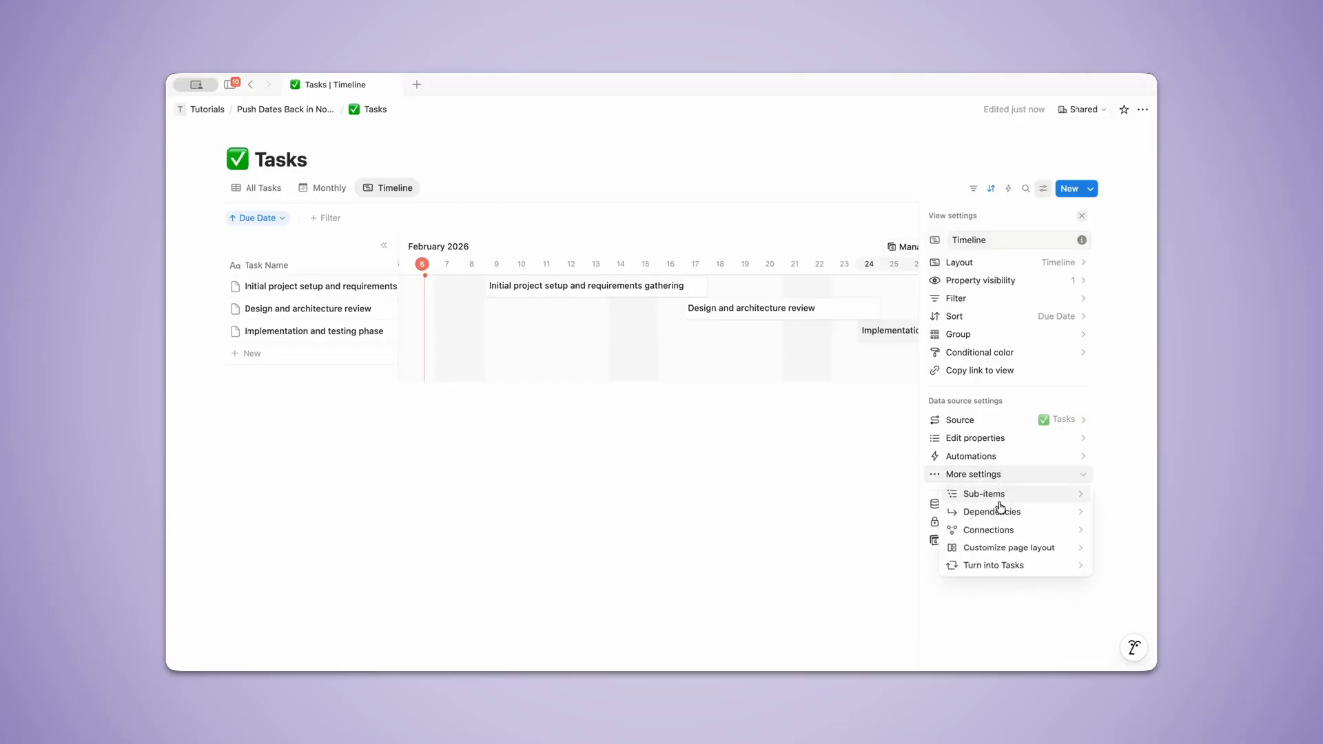
pyautogui.click(1063, 519)
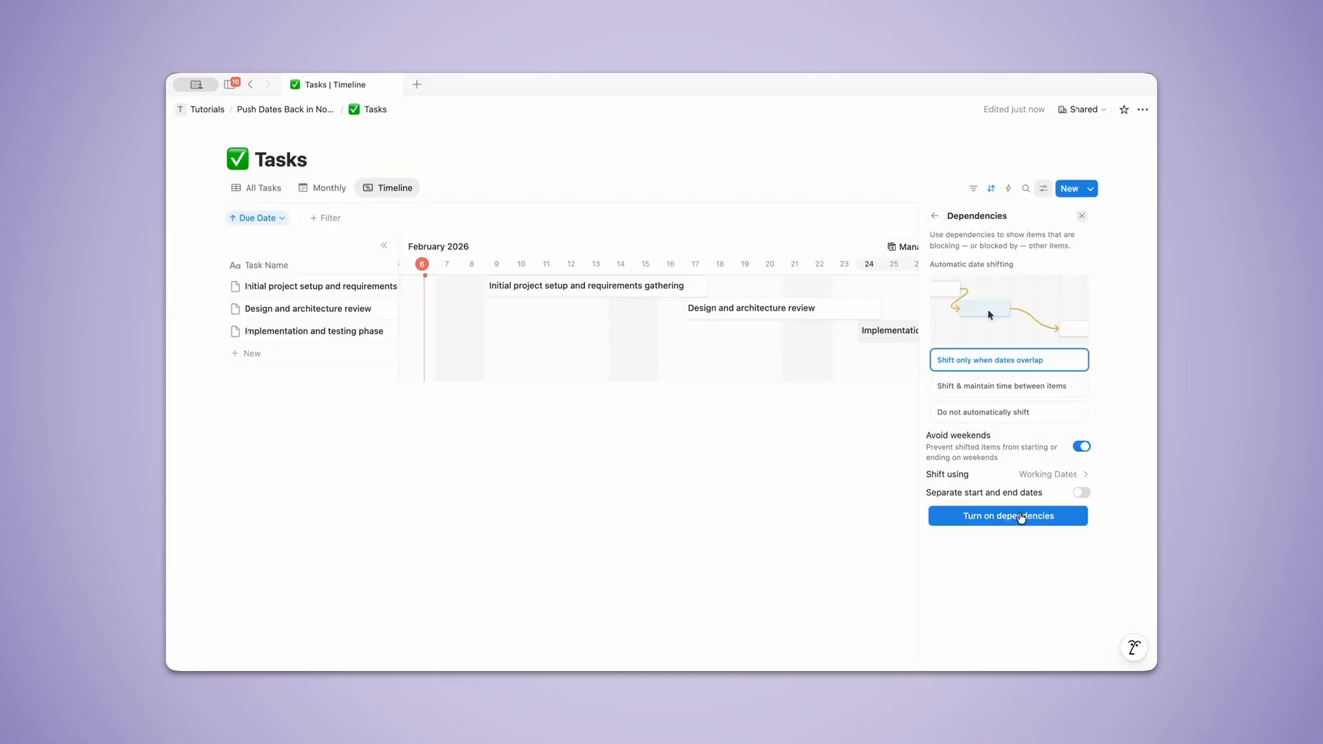
pyautogui.click(1022, 517)
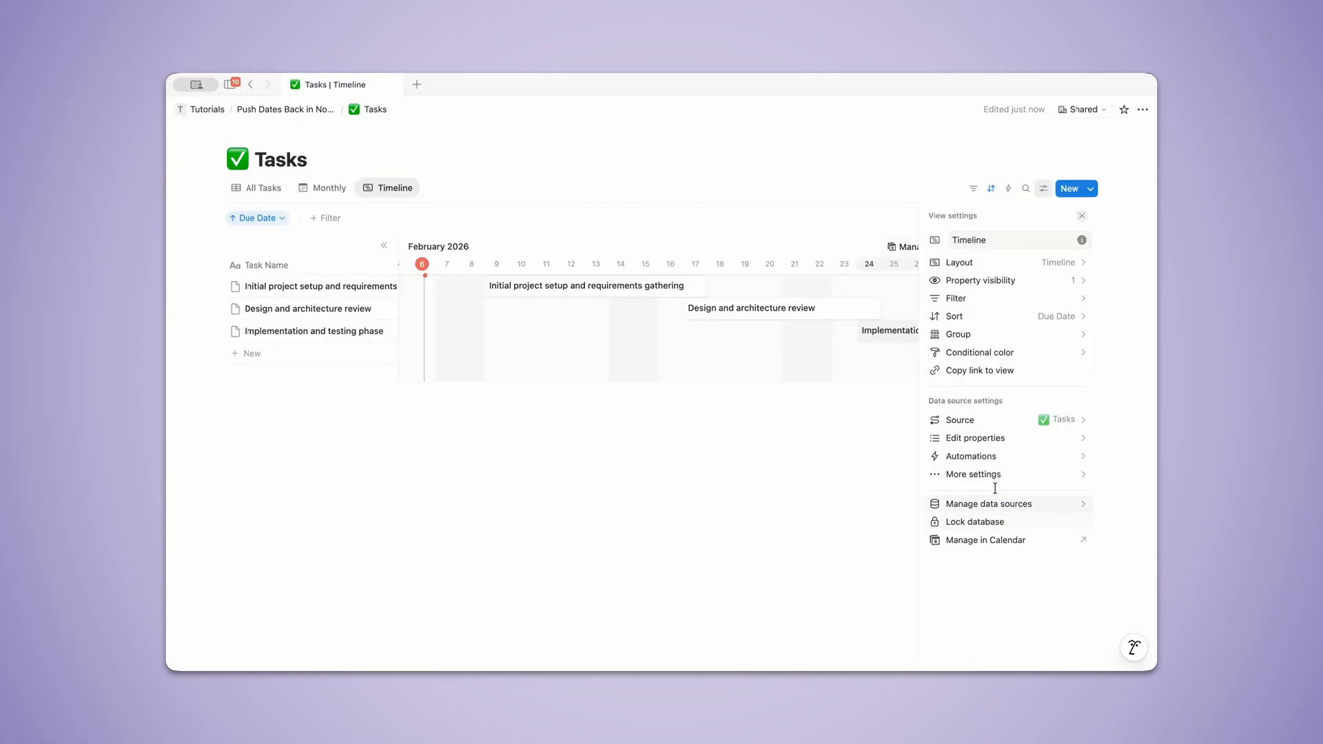
# Step: Link the tasks as dependencies in sequence: initial project setup to design and architecture review, and that review to implementation and testing
pyautogui.moveTo(715, 291)
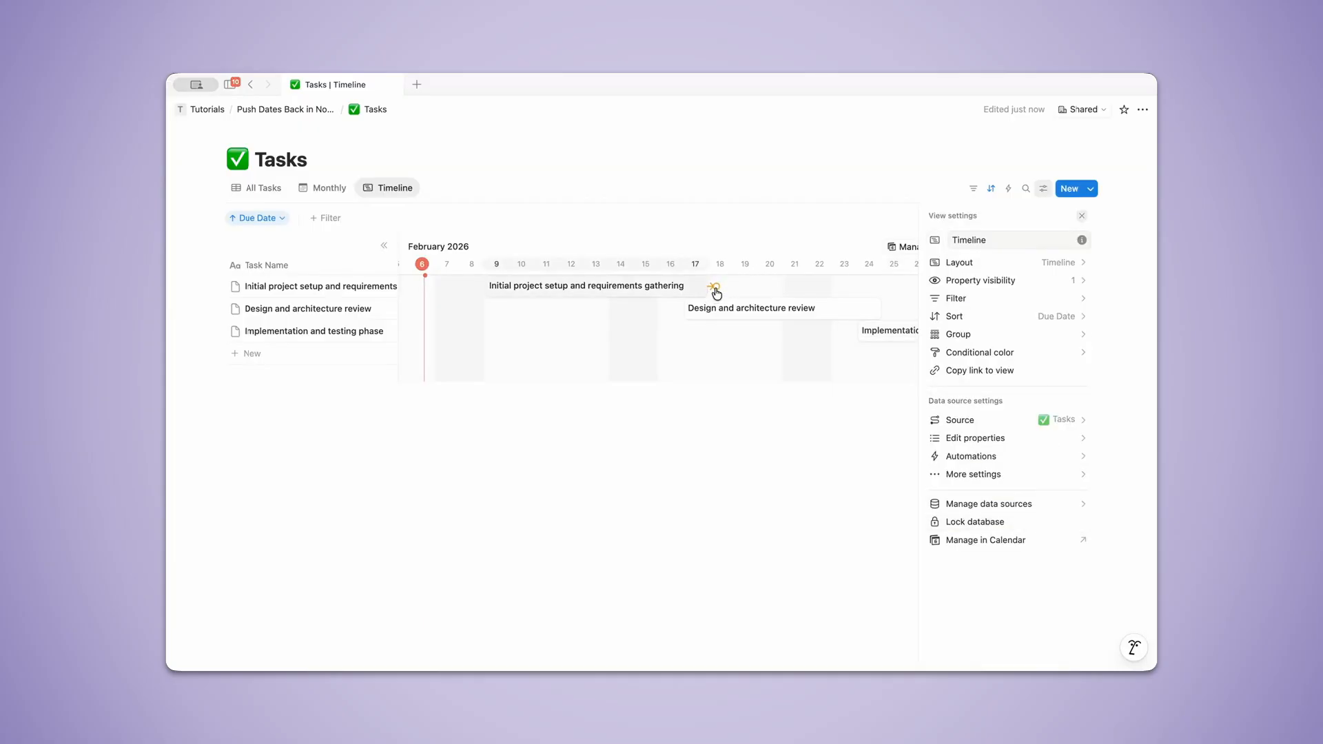
pyautogui.moveTo(716, 291); pyautogui.dragTo(689, 313)
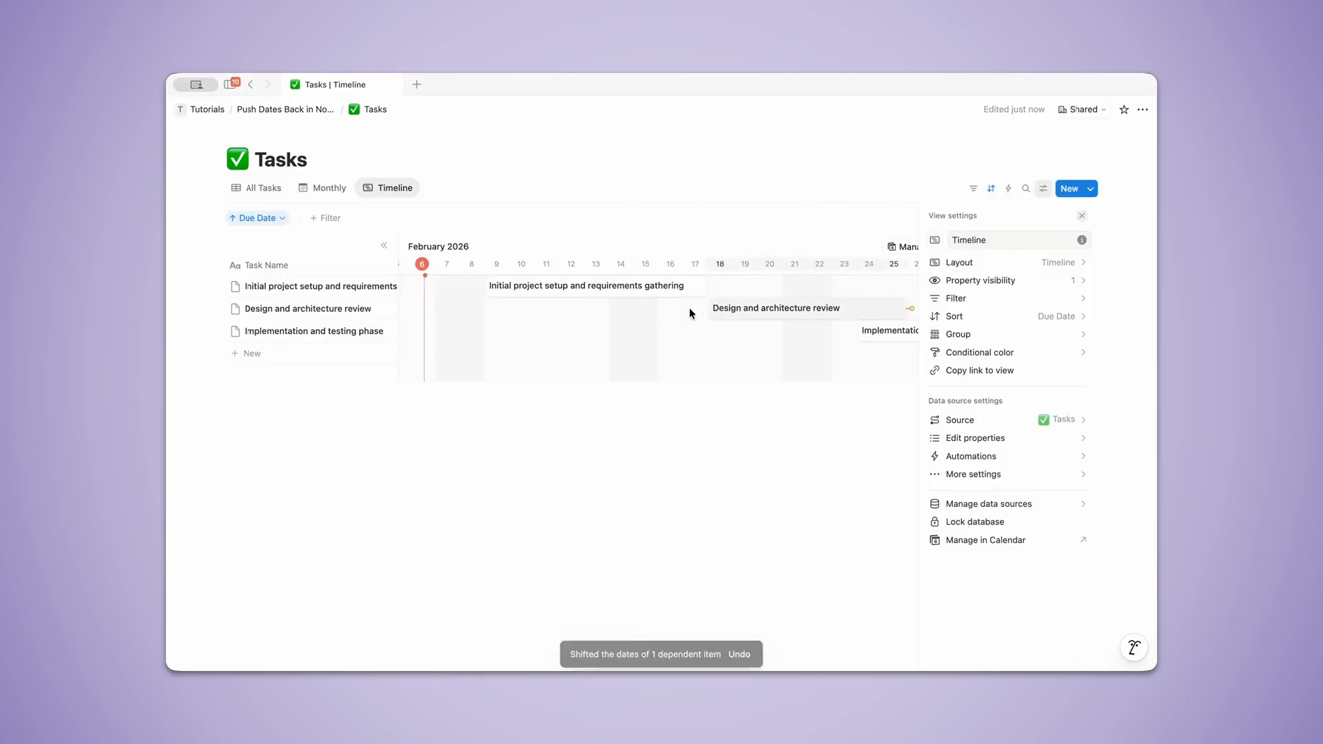
pyautogui.click(1081, 216)
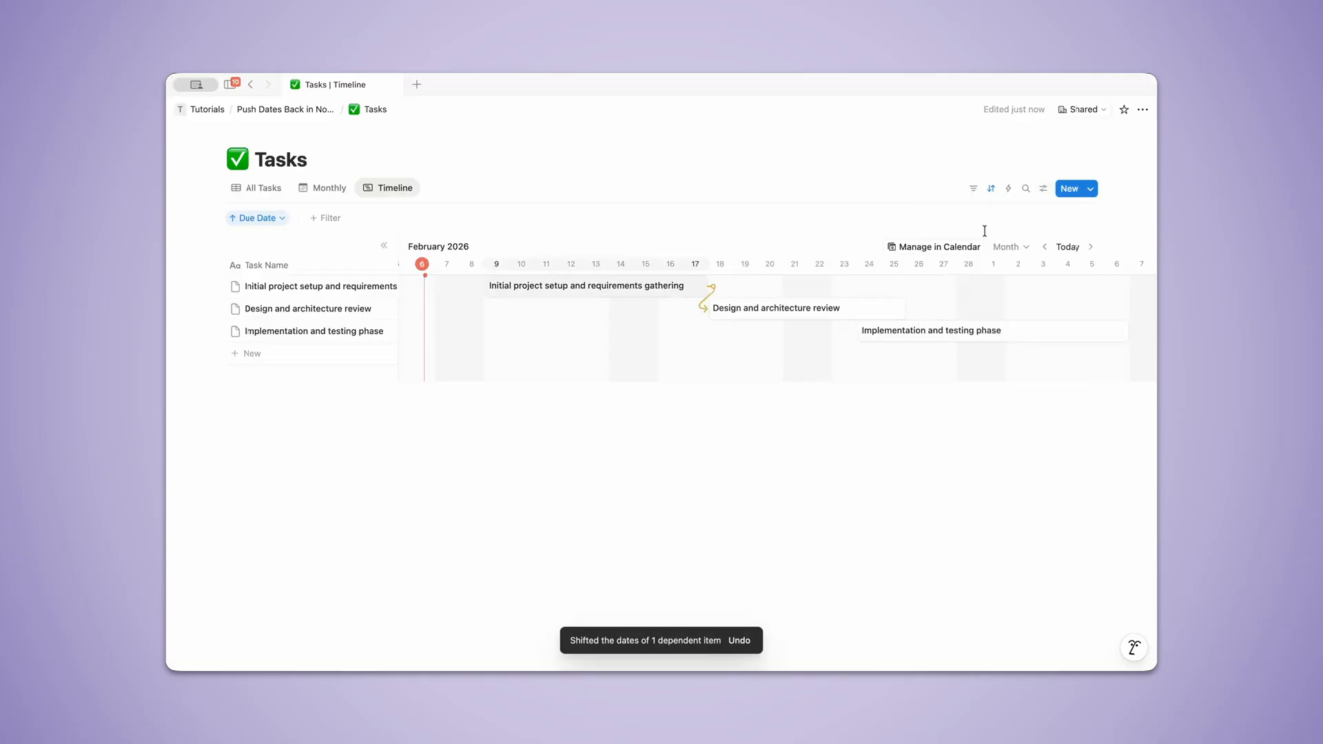
pyautogui.moveTo(910, 306); pyautogui.dragTo(875, 331)
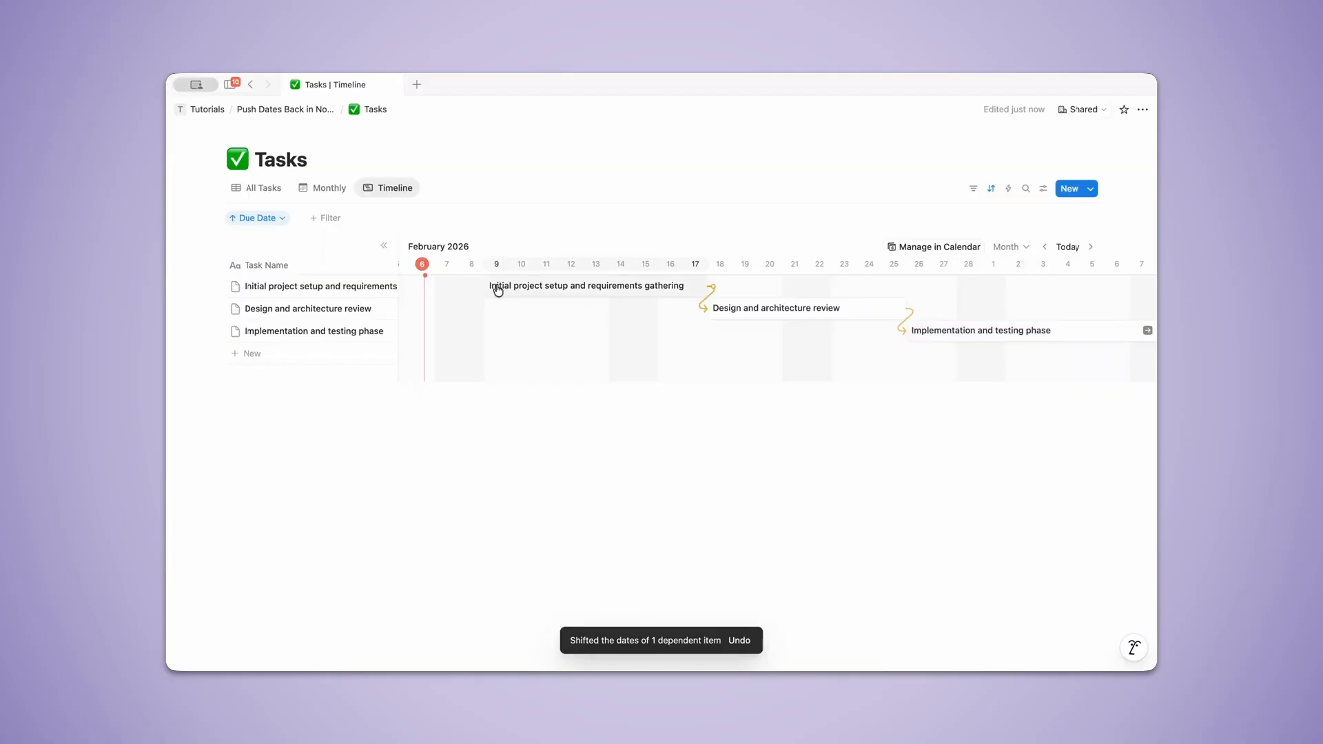
# Step: Move the initial project setup task one week later to start on February 16, and check the dates of its dependent tasks
pyautogui.moveTo(498, 290); pyautogui.dragTo(673, 288)
pyautogui.hscroll(6, 674, 289)
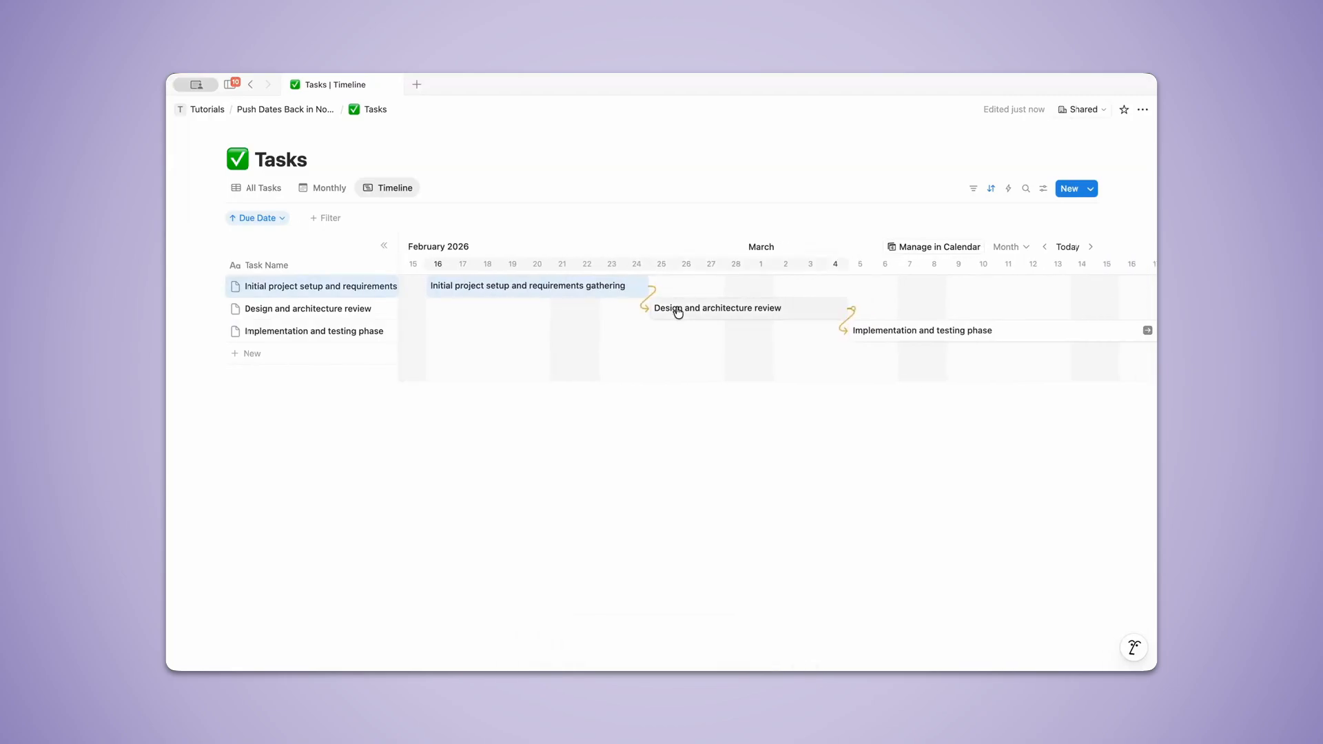
pyautogui.hscroll(4, 839, 330)
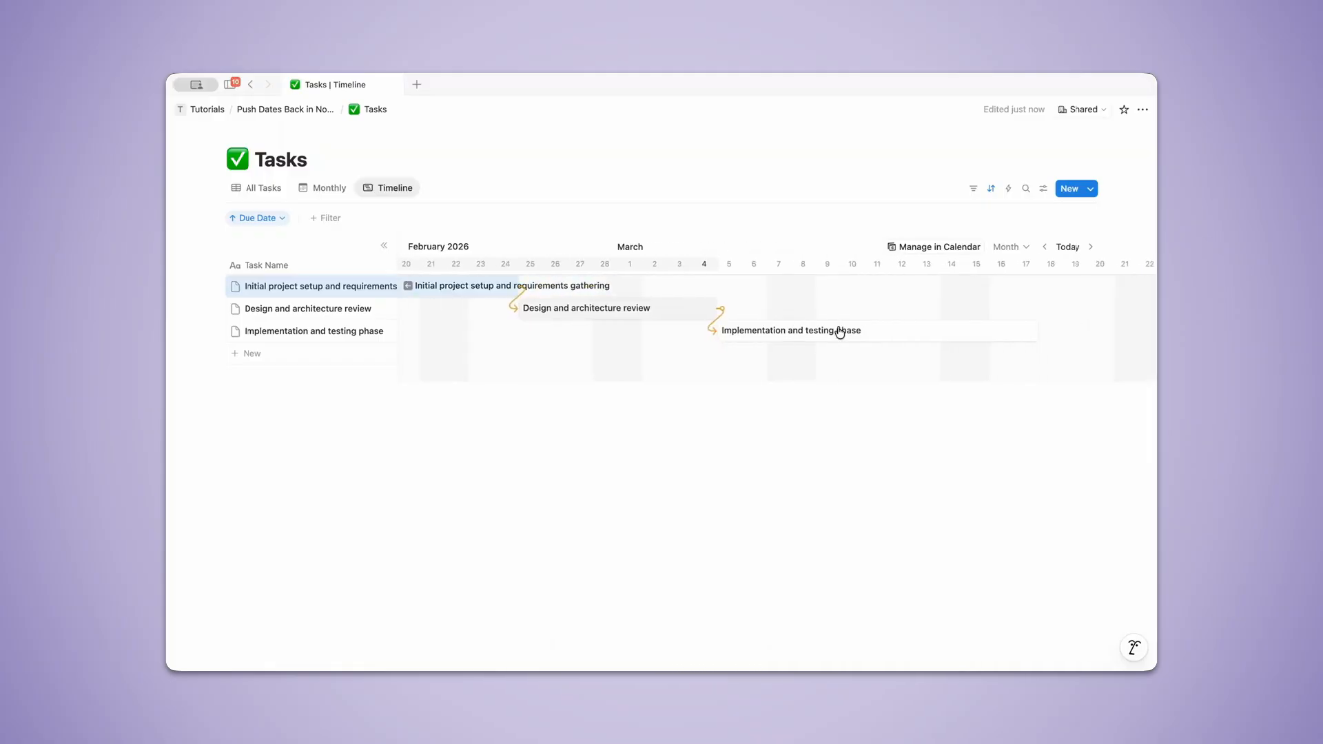
# Step: From the All Tasks view, open the Client Portal Development Project page and post a comment mentioning the guest teammate: "hey, dates got shifted!"
pyautogui.click(262, 198)
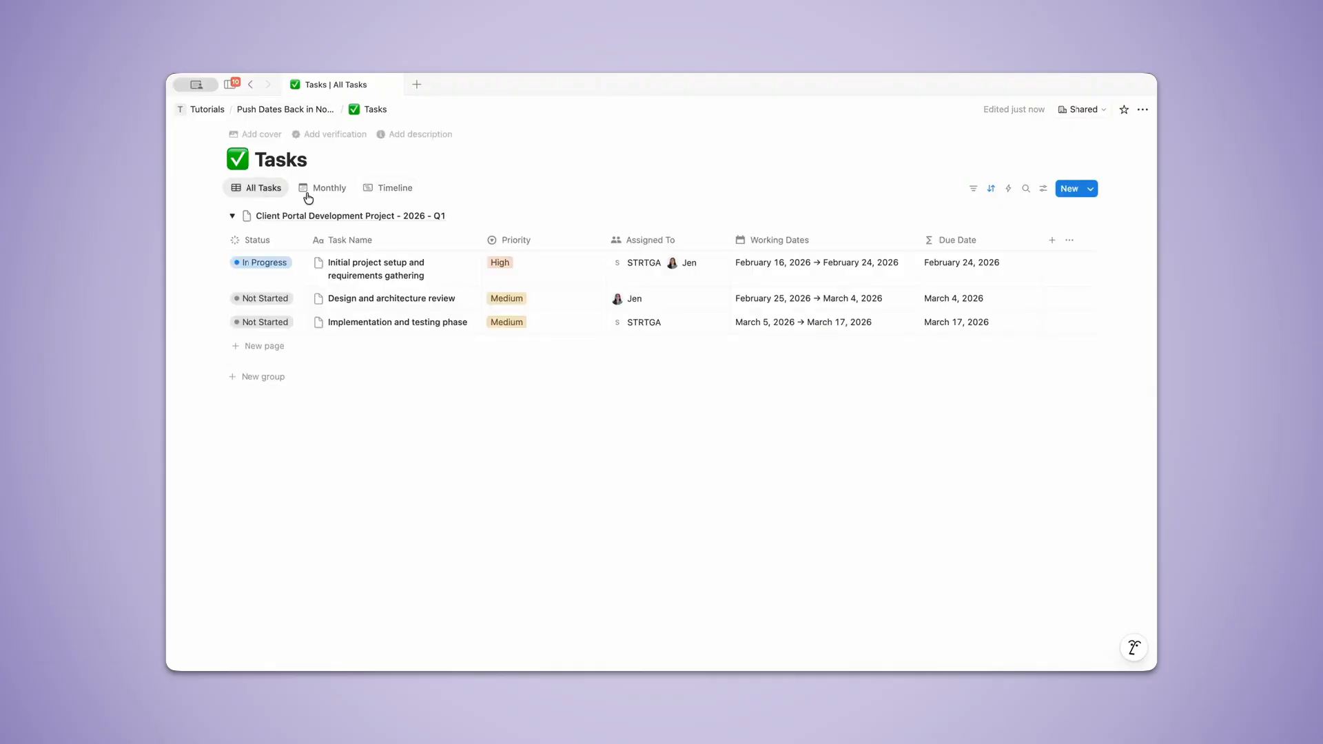
pyautogui.click(318, 218)
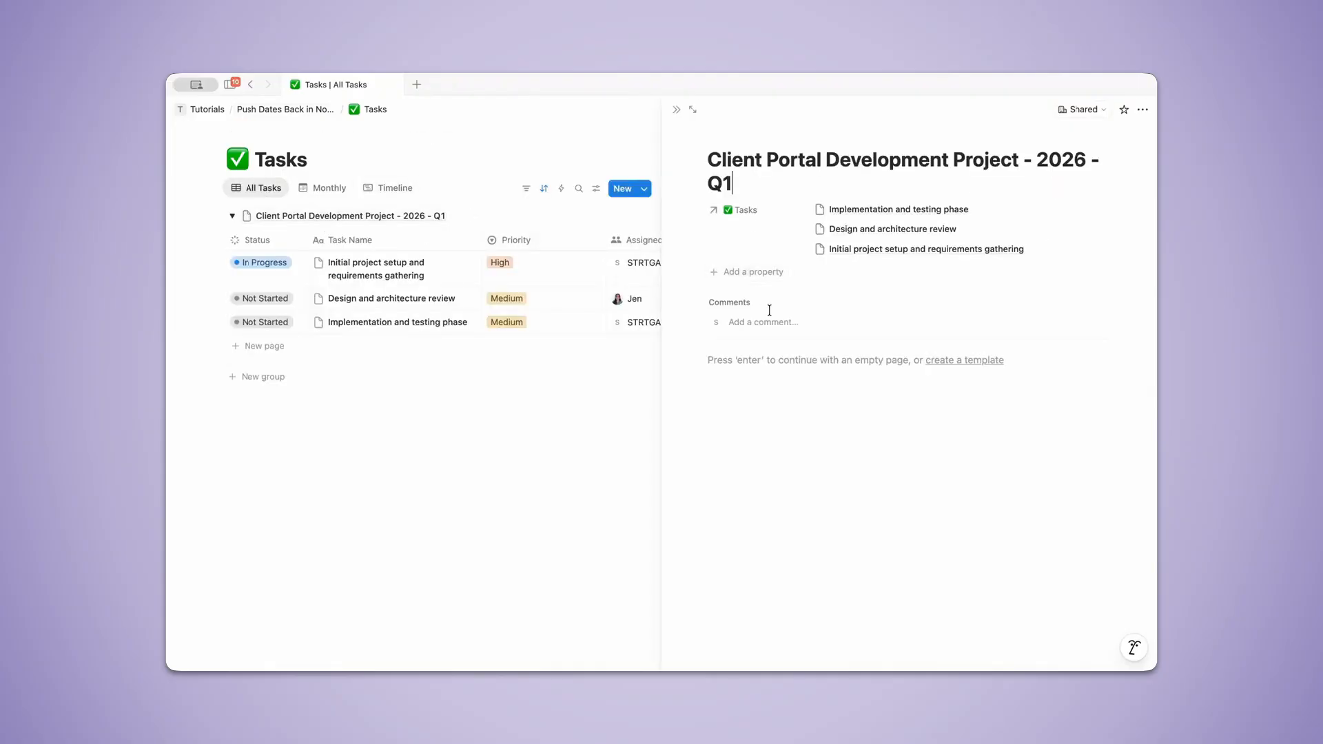
pyautogui.click(759, 322)
pyautogui.write('@jen')
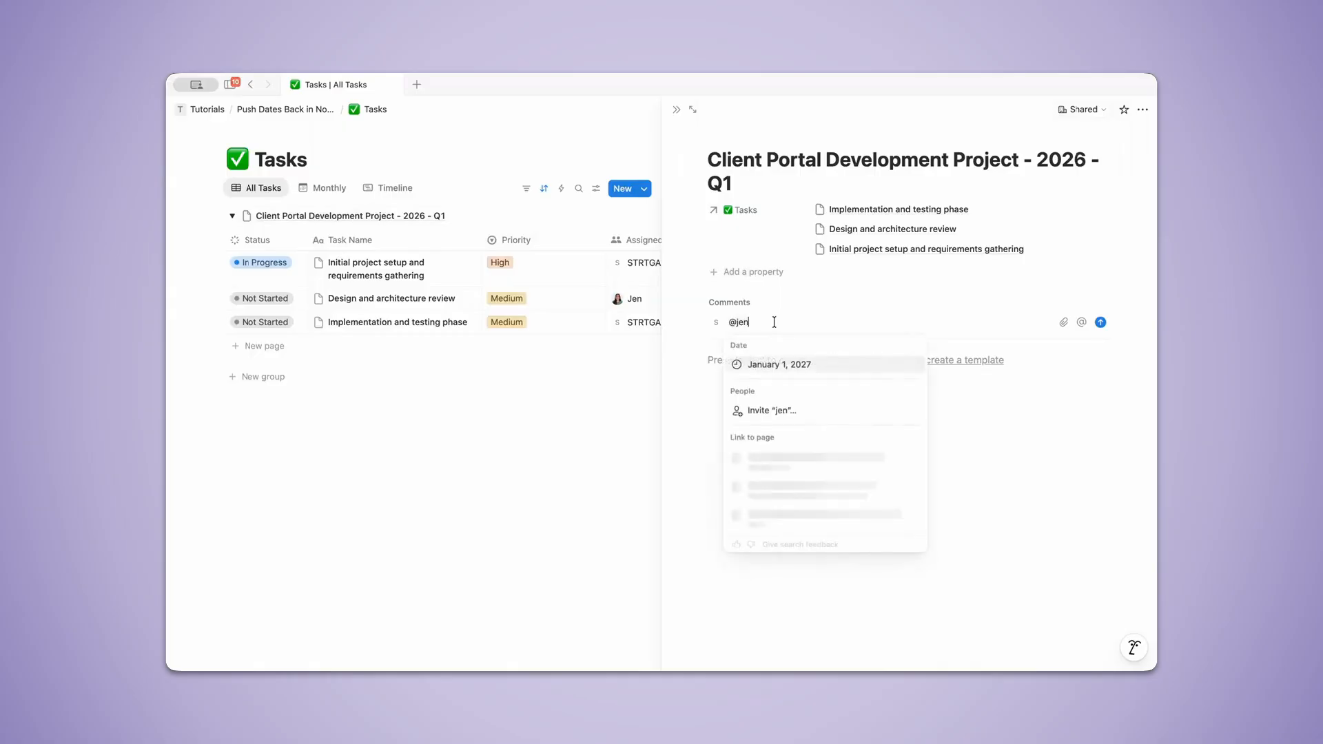
pyautogui.click(809, 369)
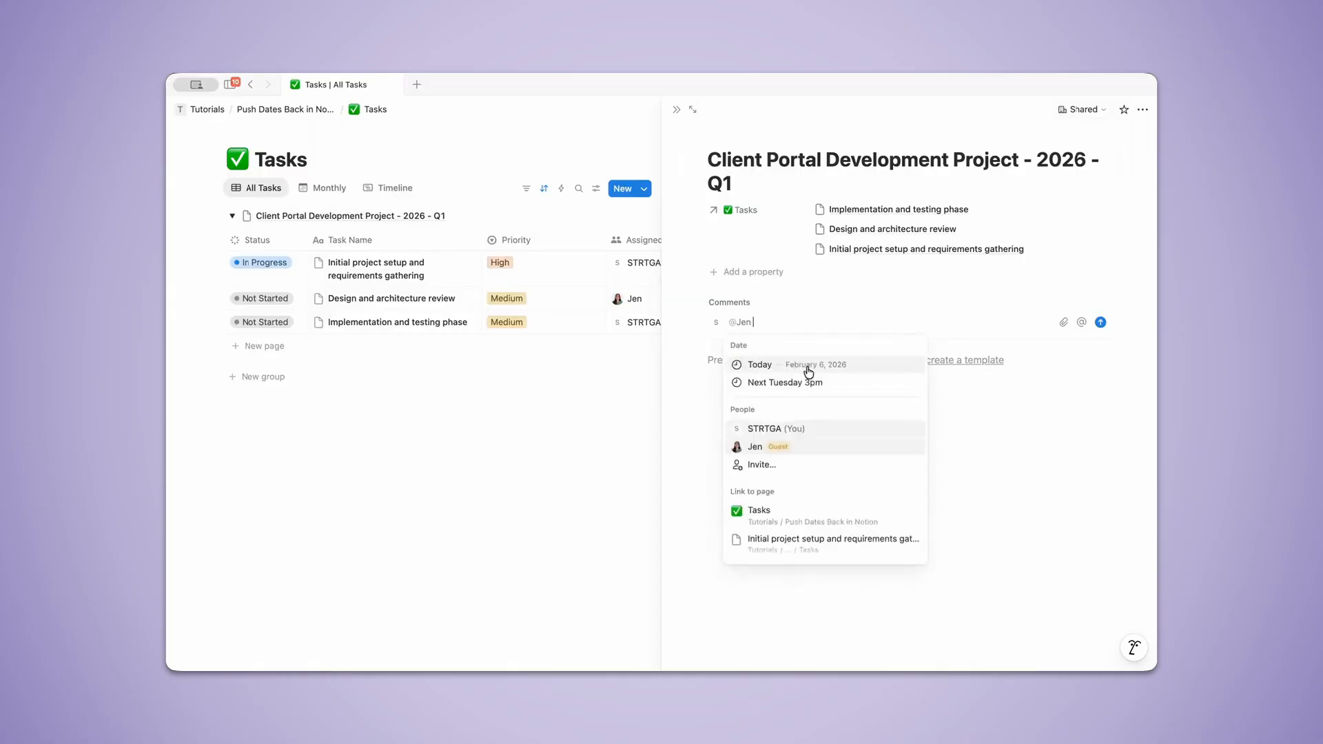
pyautogui.write('-')
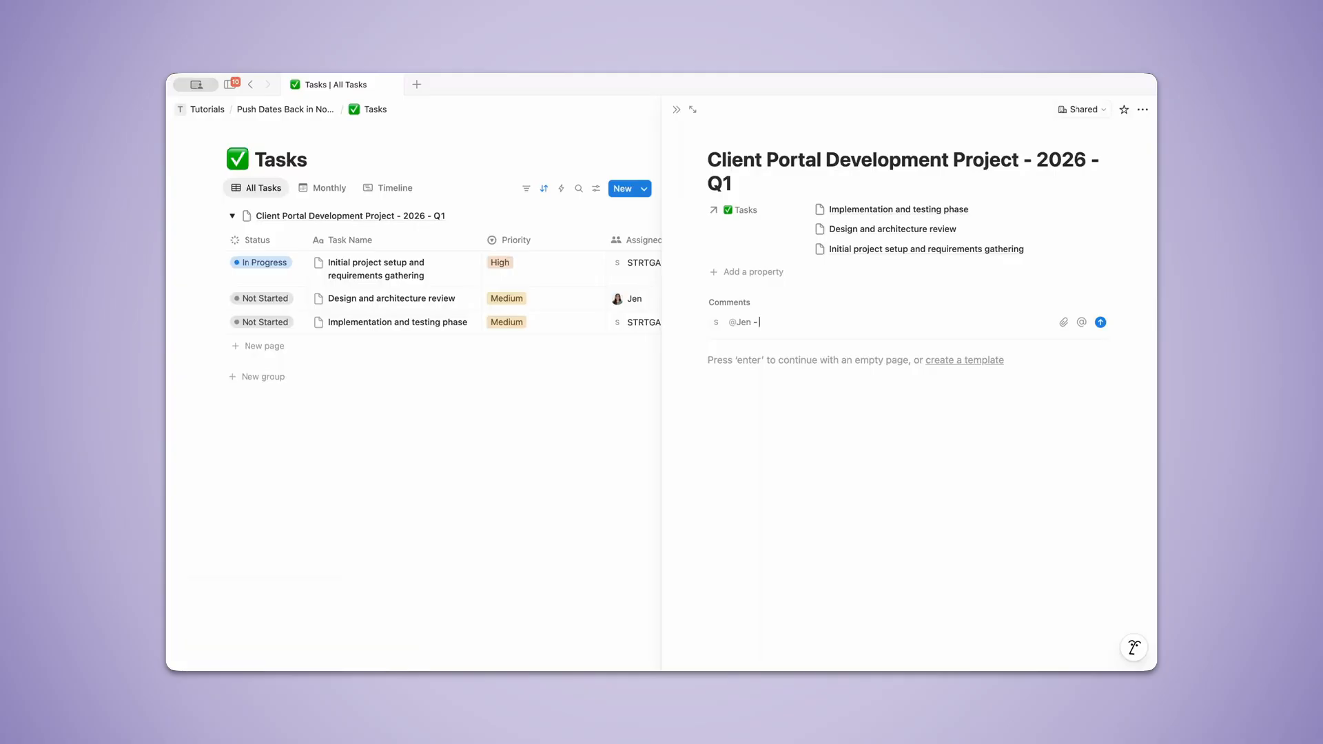
pyautogui.write('hey, dates got shifted!')
pyautogui.press('Return')
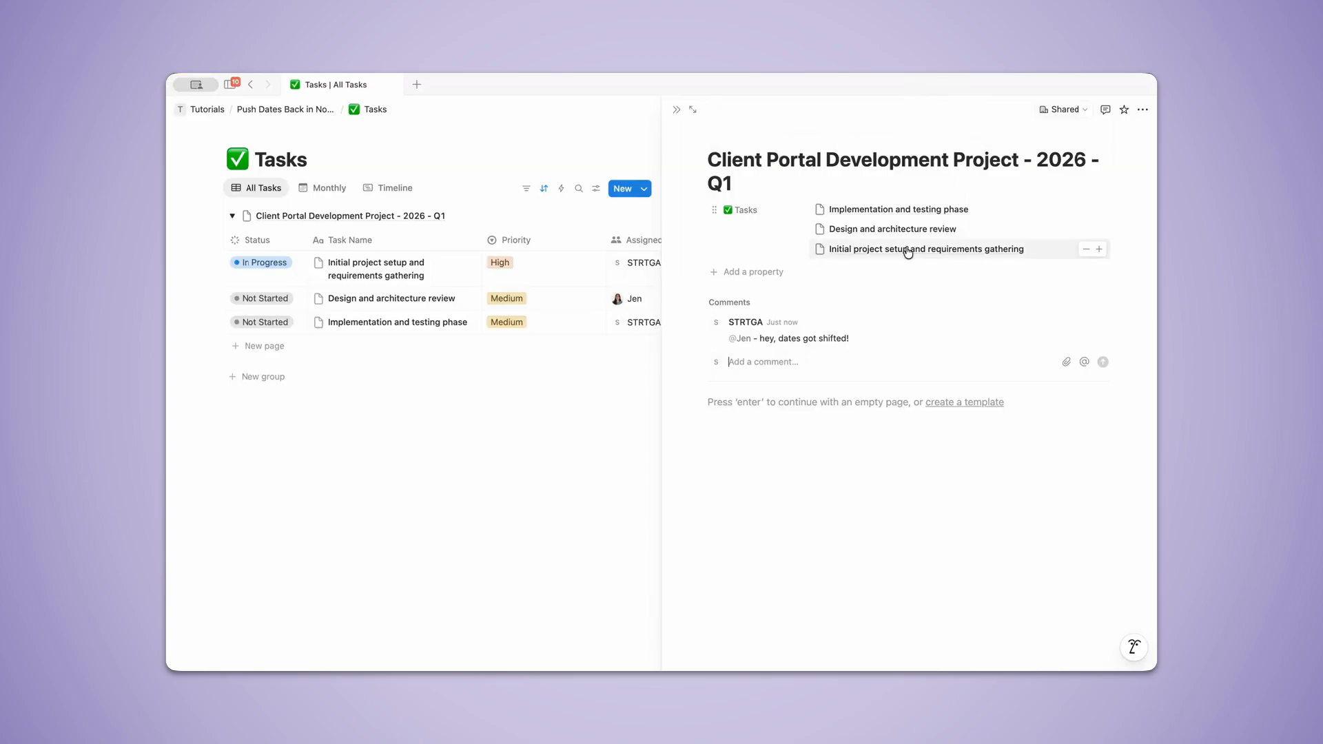